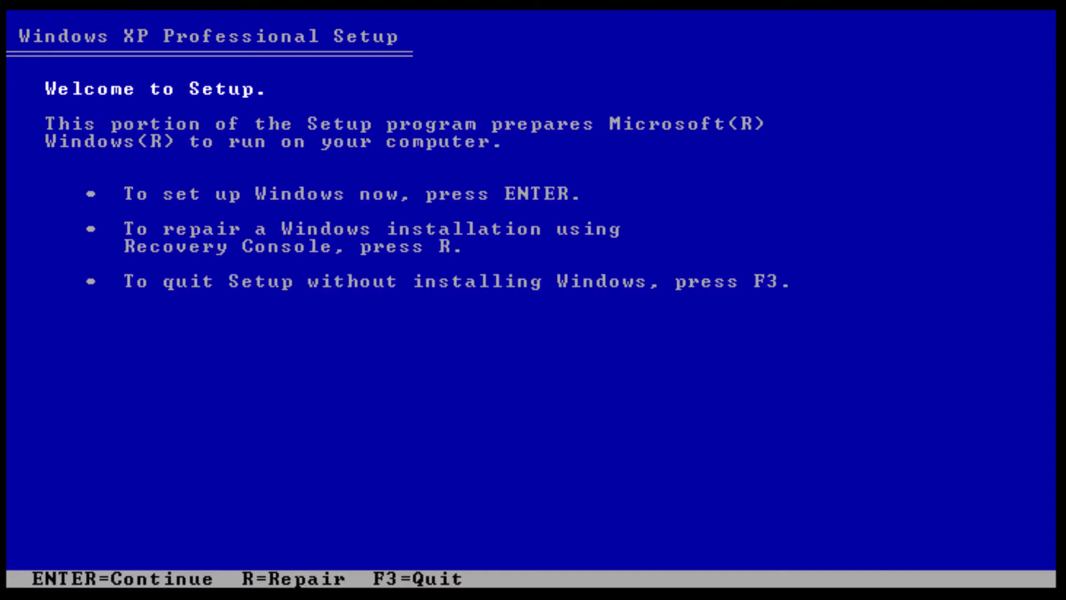
# Accept the license agreement and install Windows on the unpartitioned space, formatting the new partition with the NTFS file system.
pyautogui.press('Return')
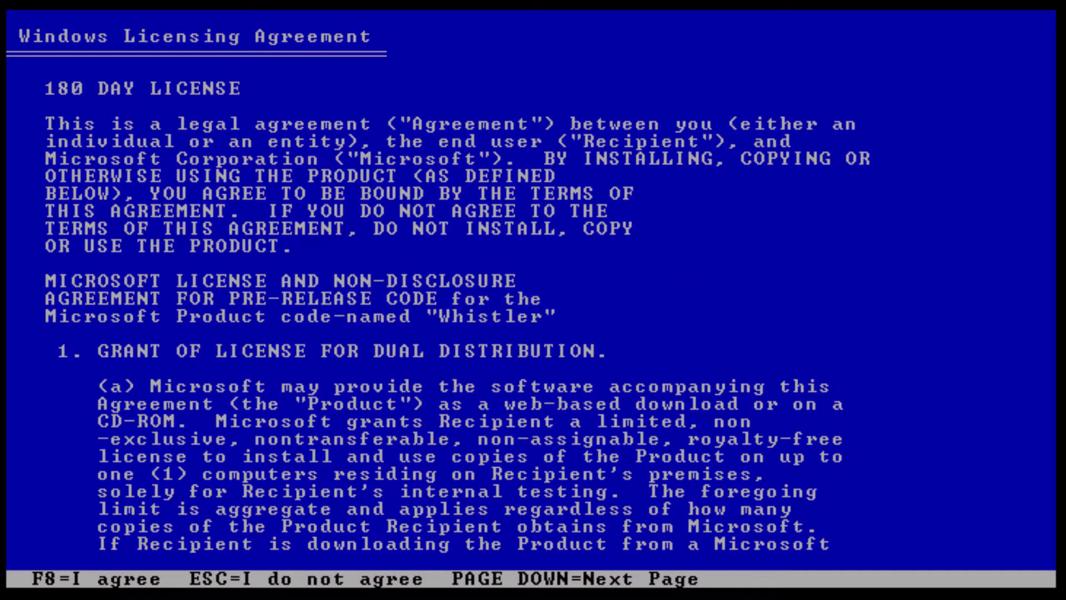
pyautogui.press('F8')
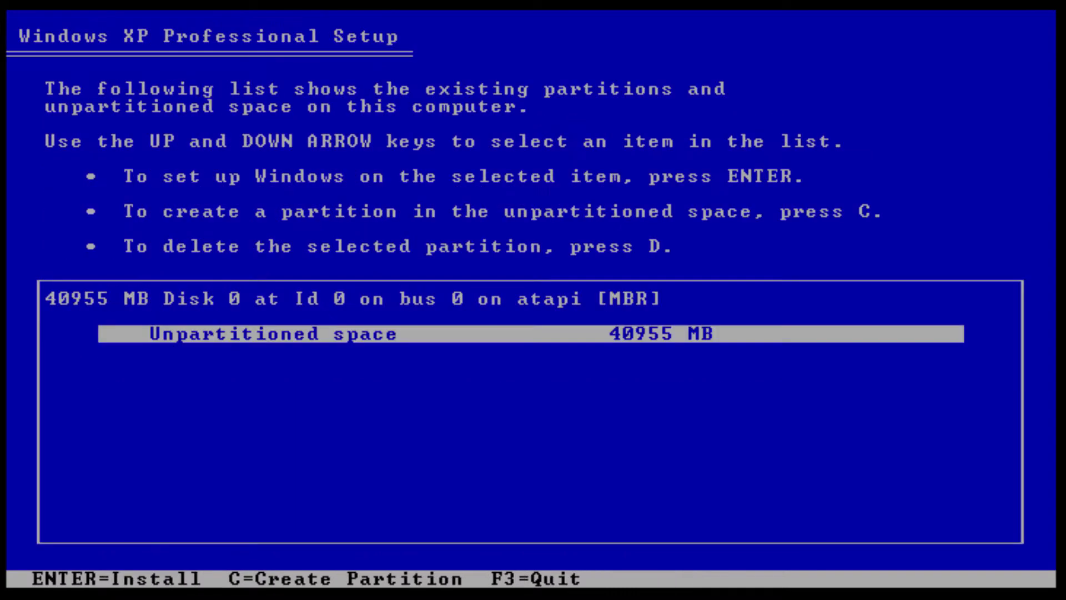
pyautogui.press('Return')
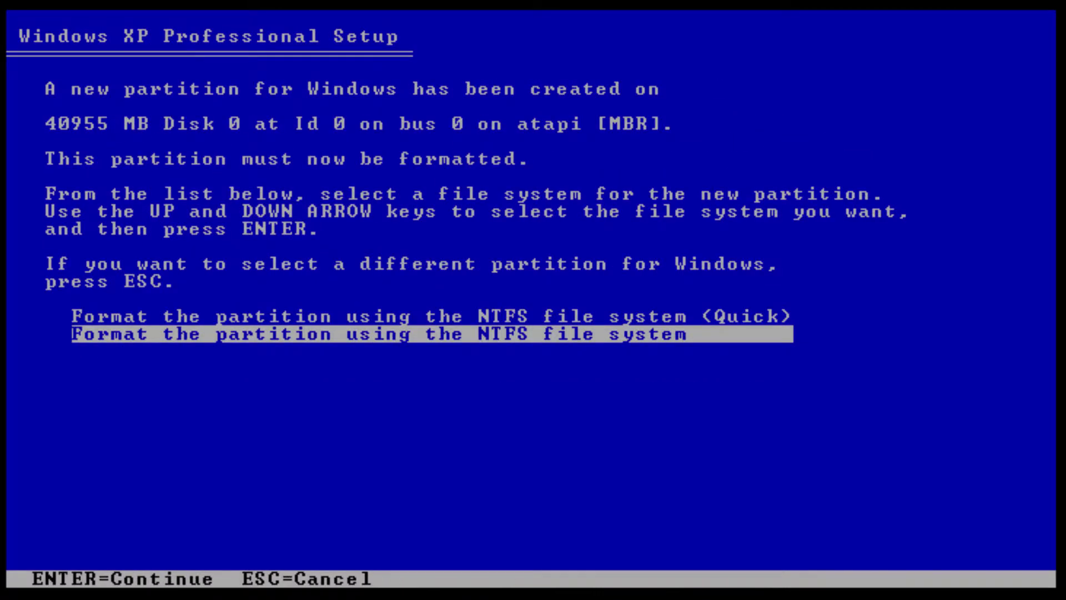
pyautogui.press('Up')
pyautogui.press('Down')
pyautogui.press('Return')
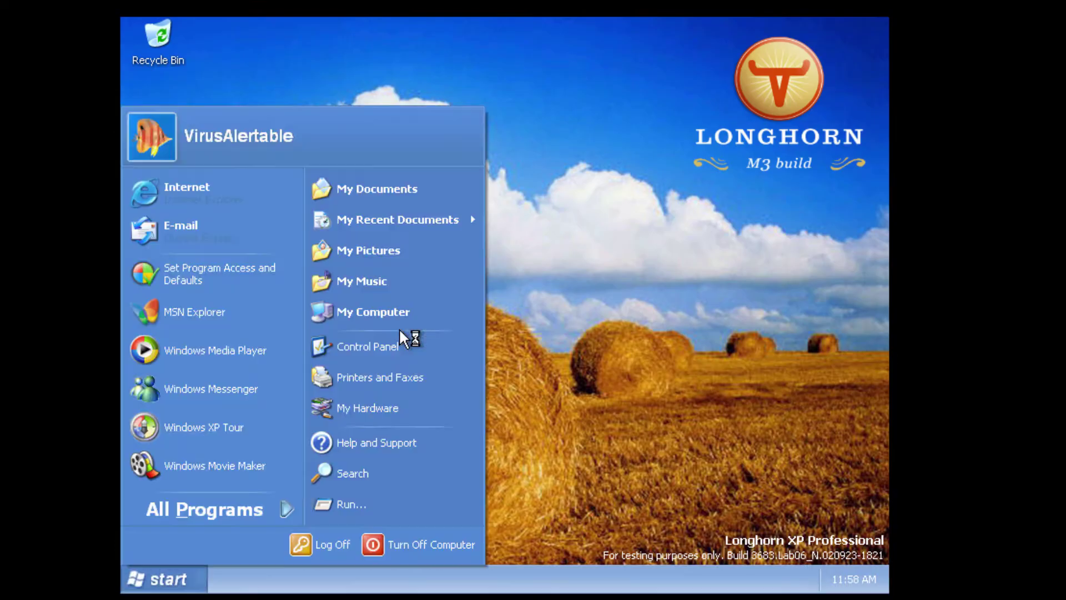
# View the advanced user management window from User Accounts in the Control Panel, then close both windows.
pyautogui.click(646, 344)
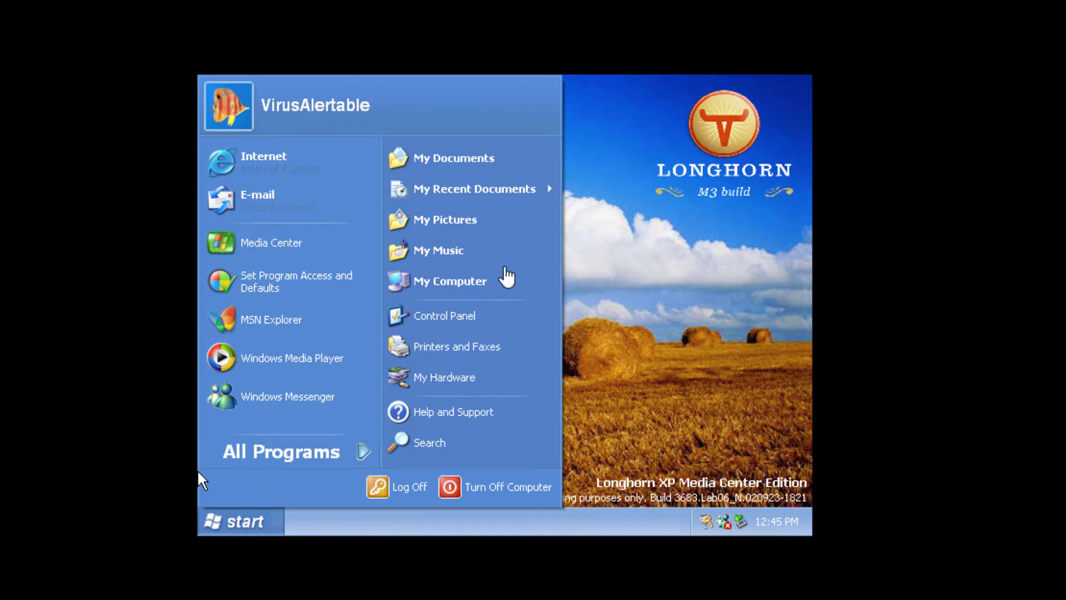
pyautogui.click(454, 317)
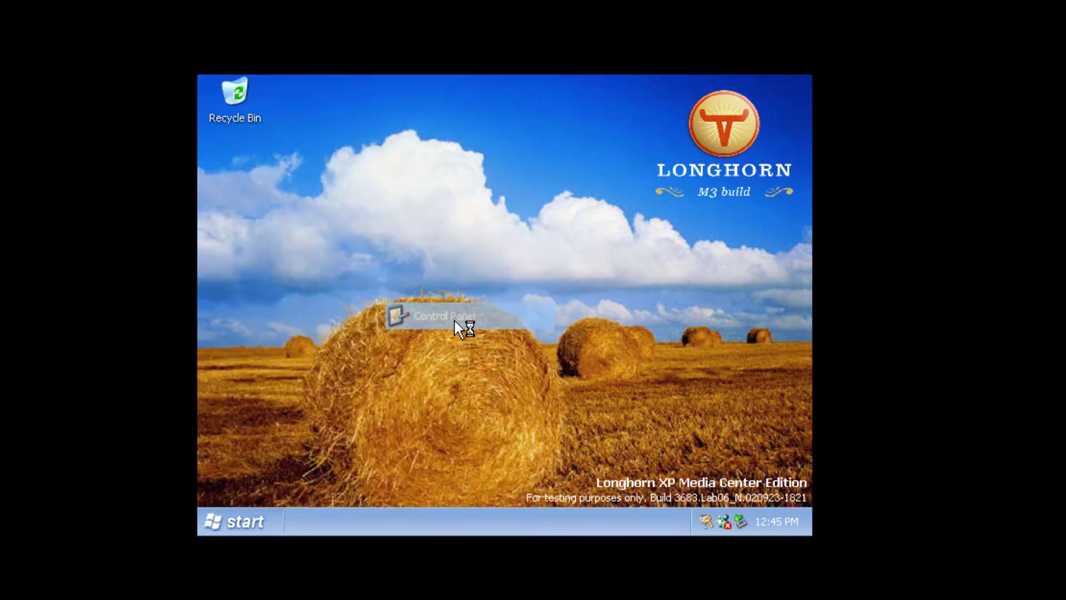
pyautogui.scroll(-2, 490, 301)
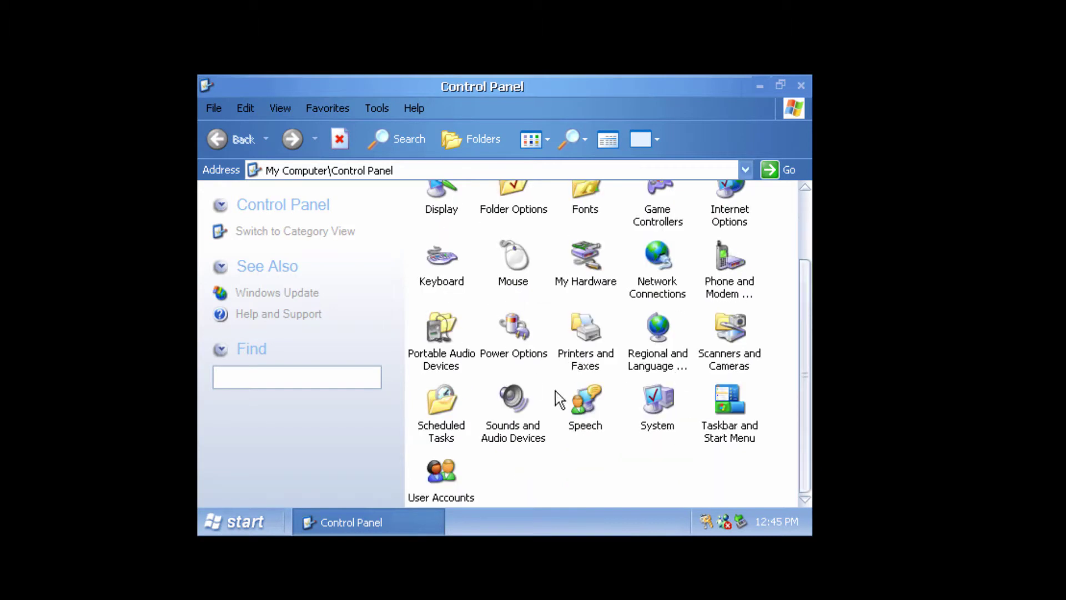
pyautogui.doubleClick(441, 473)
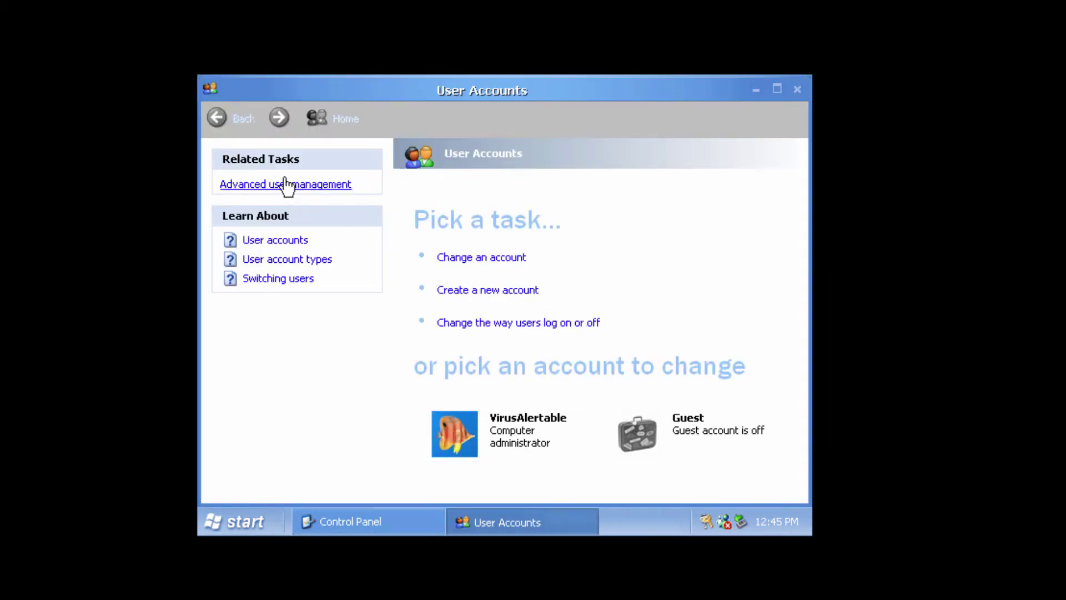
pyautogui.click(307, 186)
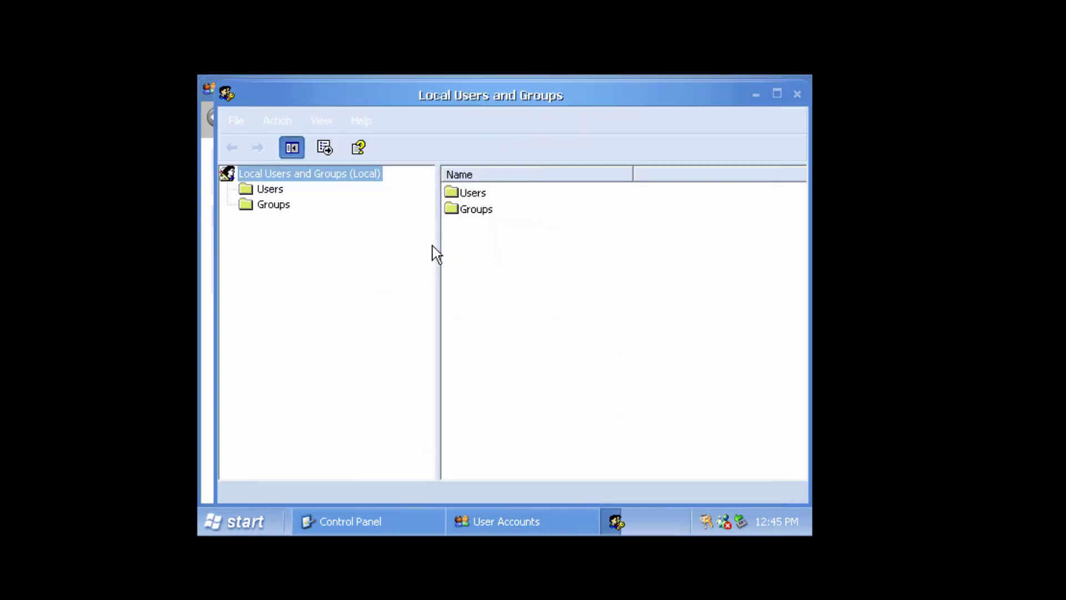
pyautogui.click(796, 94)
pyautogui.click(797, 88)
# Set the screen resolution to 1920 by 1080 pixels in the classic Display Properties and keep the new settings.
pyautogui.scroll(2, 559, 297)
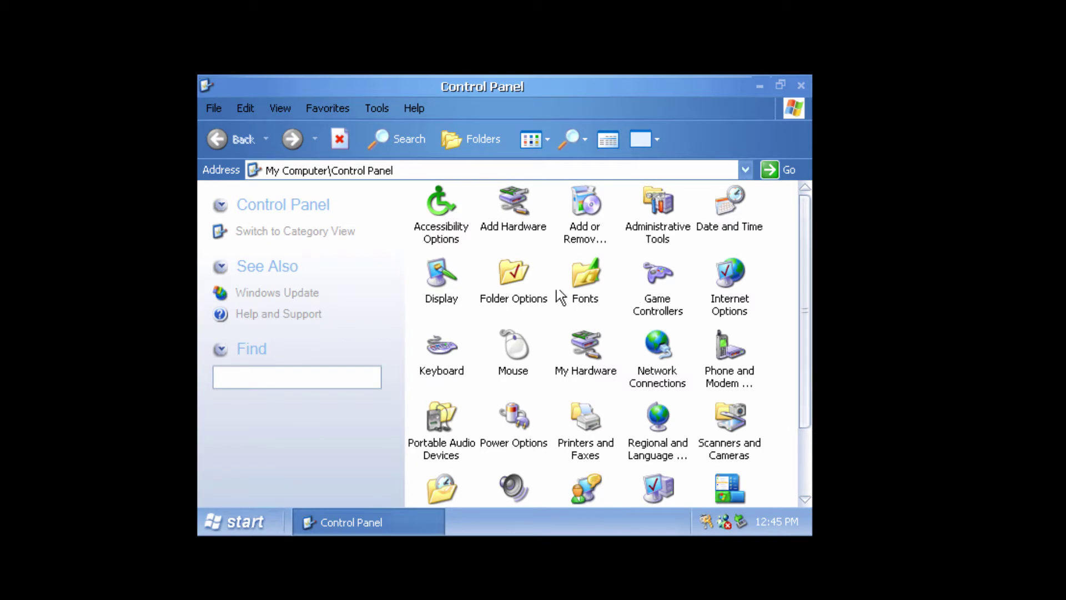
pyautogui.doubleClick(445, 277)
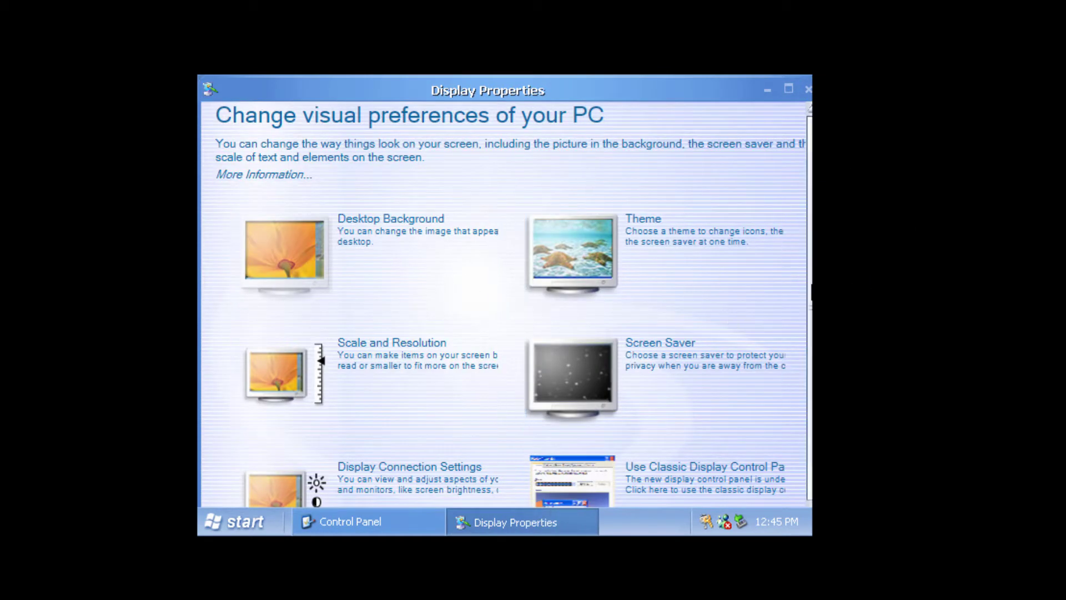
pyautogui.hotkey('alt', 'F4')
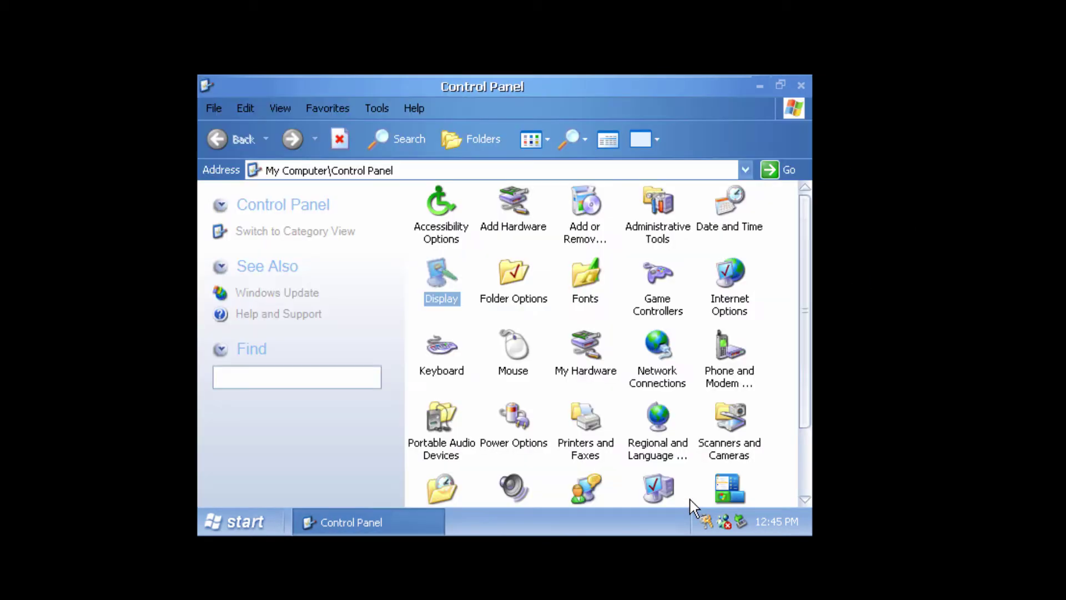
pyautogui.press('Return')
pyautogui.click(455, 116)
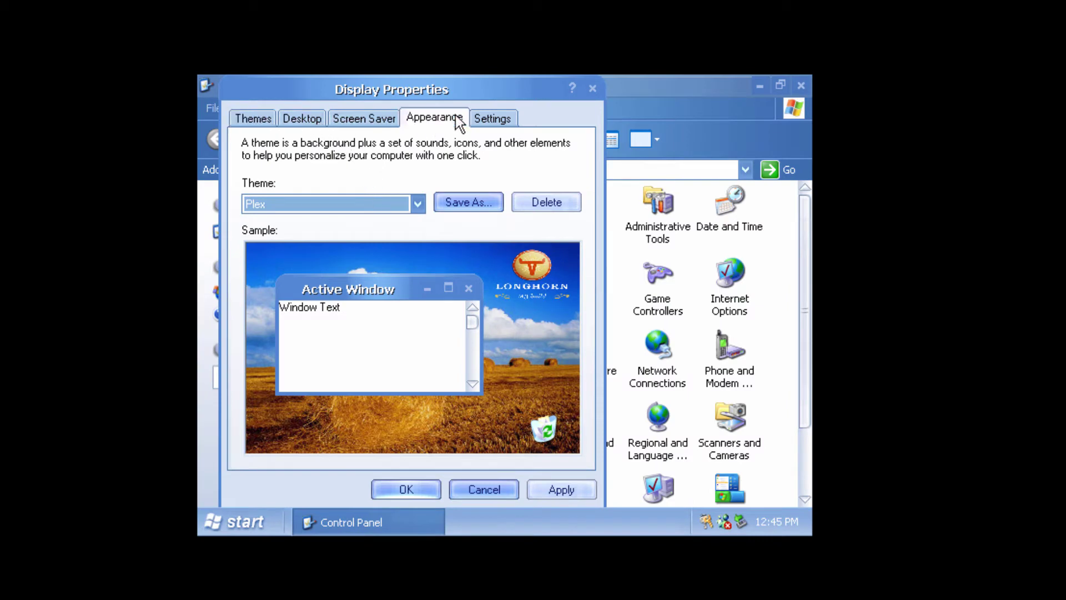
pyautogui.click(496, 116)
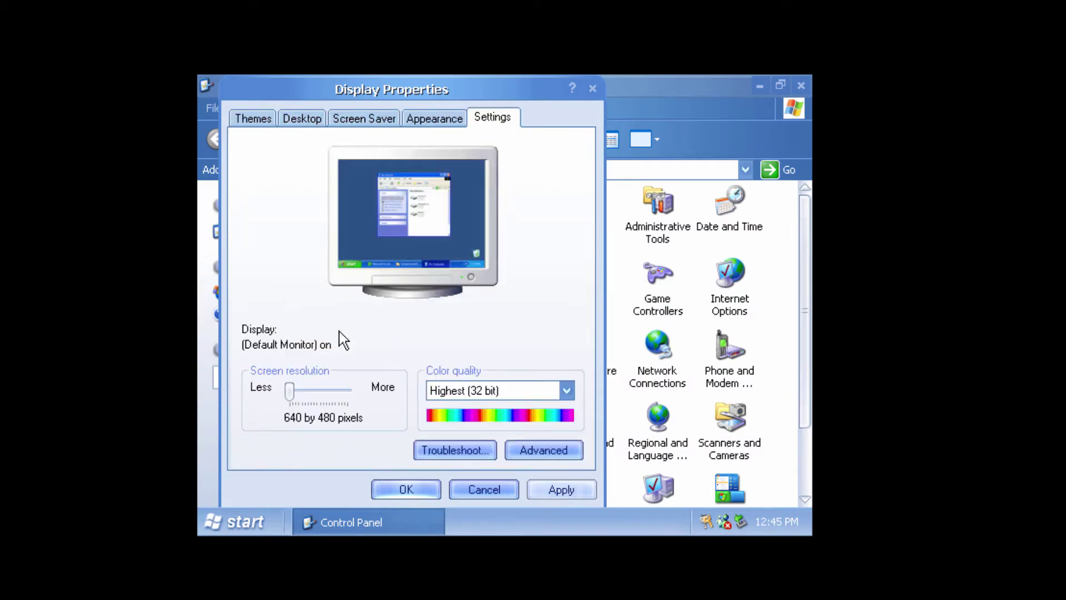
pyautogui.moveTo(289, 391); pyautogui.dragTo(342, 395)
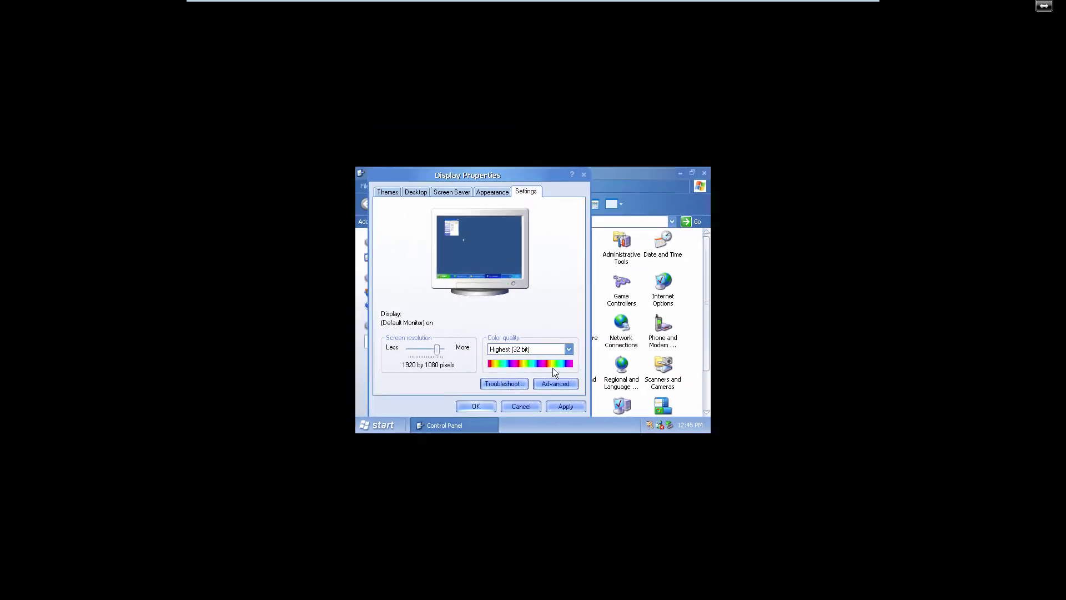
pyautogui.click(565, 406)
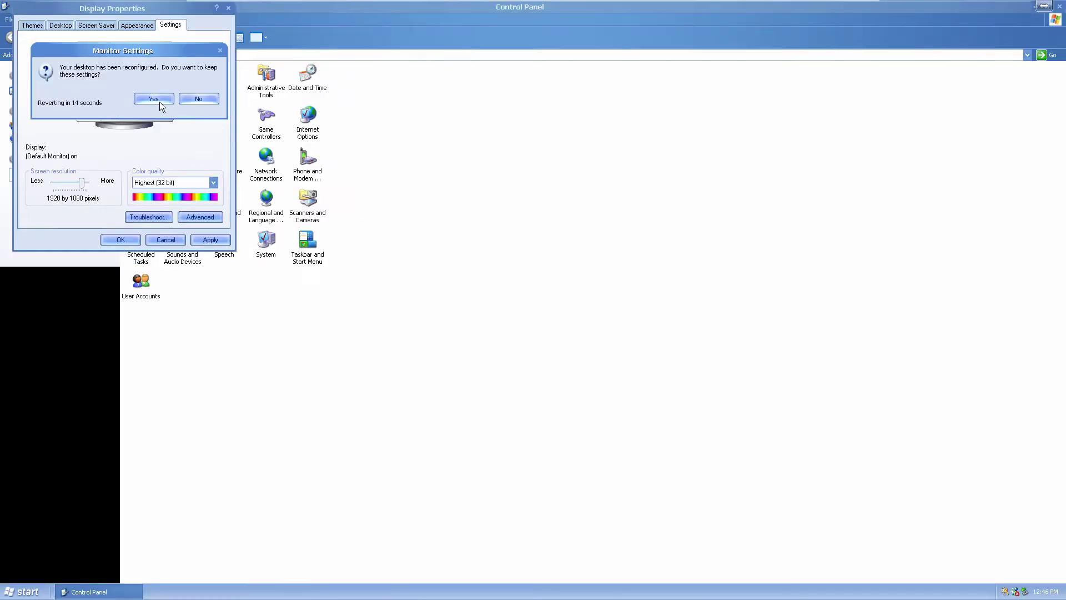
pyautogui.click(153, 99)
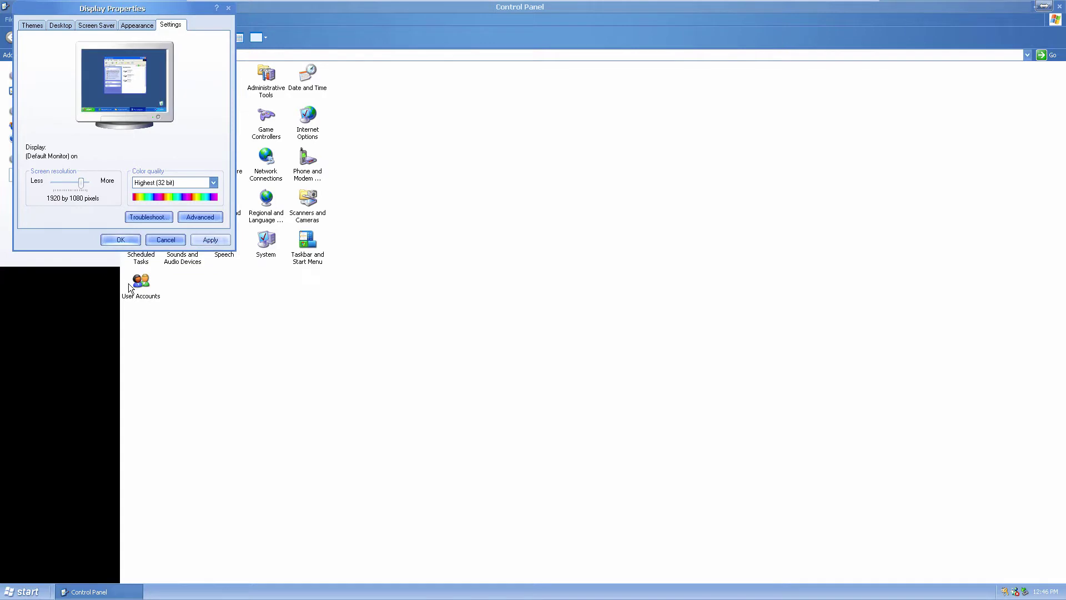
pyautogui.click(120, 239)
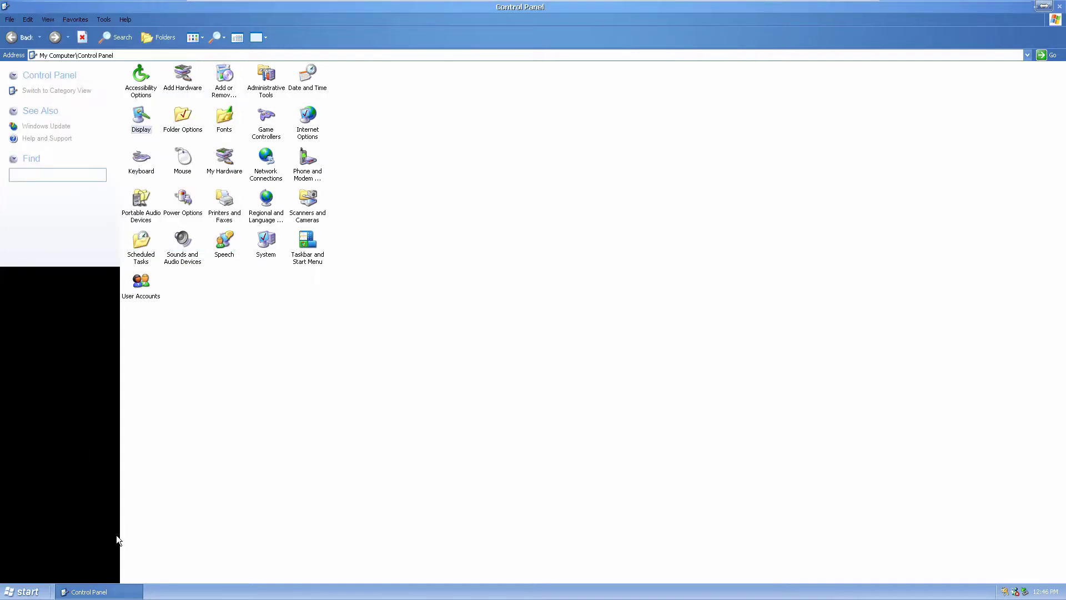
# View the new Display Properties page at the current resolution, then close it and the Control Panel.
pyautogui.click(25, 592)
pyautogui.click(41, 588)
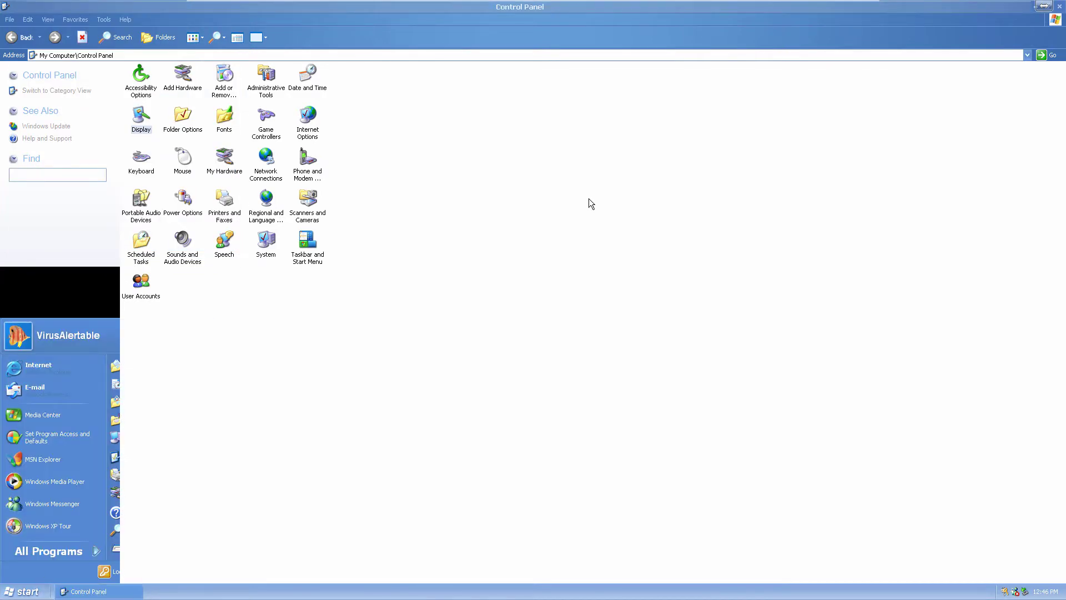
pyautogui.click(1019, 7)
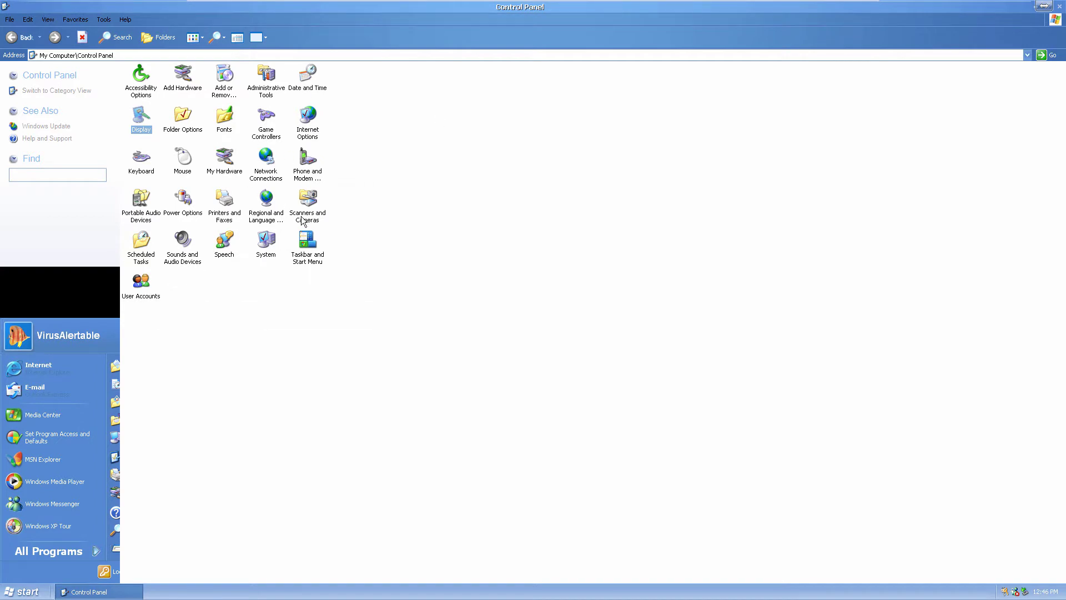
pyautogui.doubleClick(144, 131)
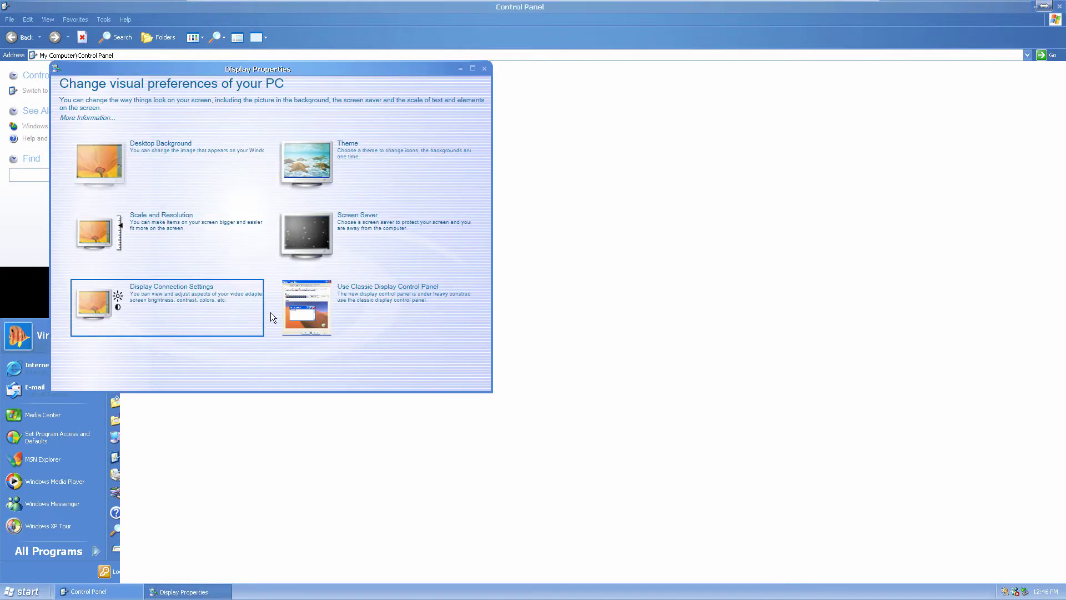
pyautogui.hotkey('alt', 'F4')
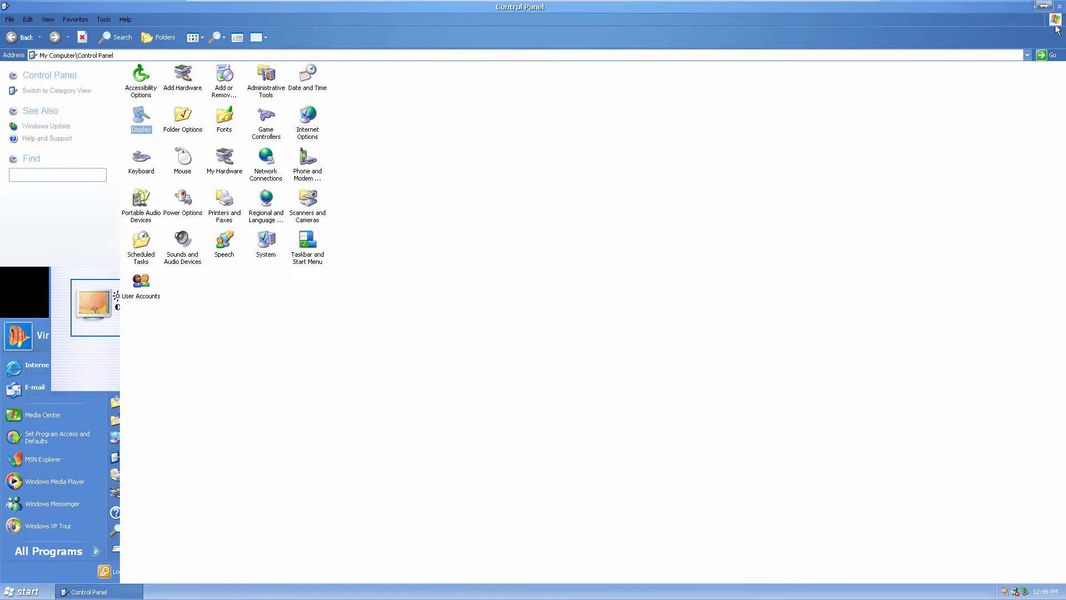
pyautogui.click(1059, 7)
pyautogui.rightClick(364, 380)
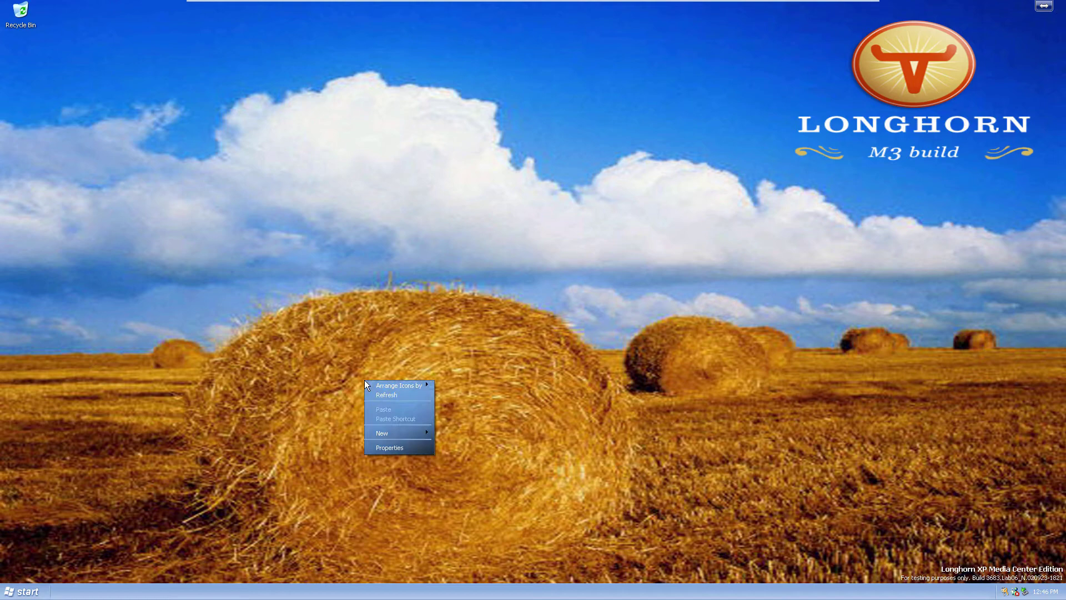
pyautogui.click(410, 448)
pyautogui.hotkey('alt', 'F4')
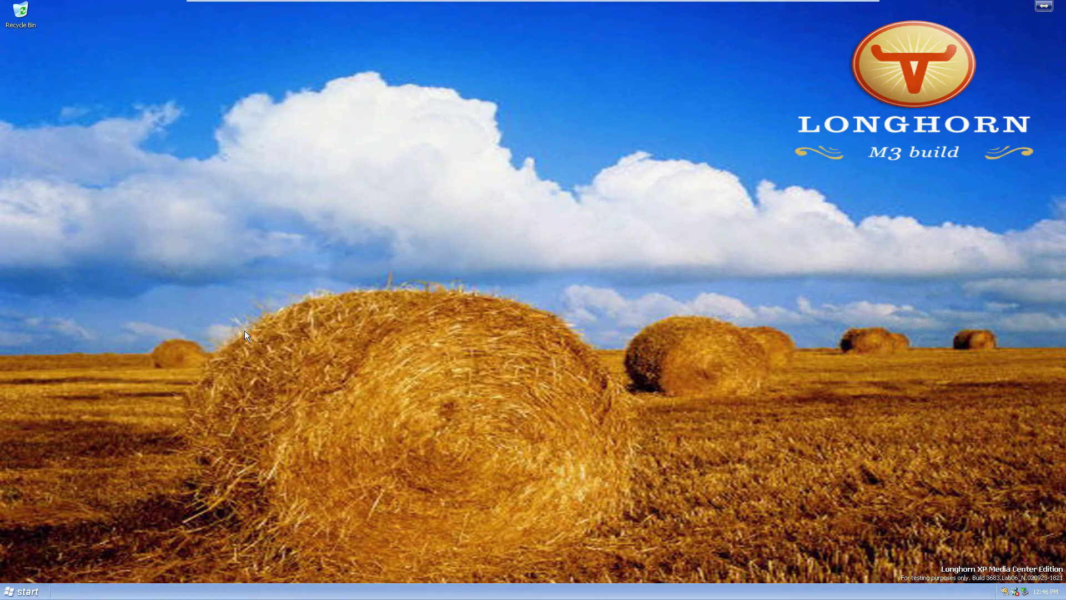
# Open the desktop's display properties and view the advanced Scale and Resolution settings, then cancel them.
pyautogui.rightClick(244, 331)
pyautogui.click(310, 400)
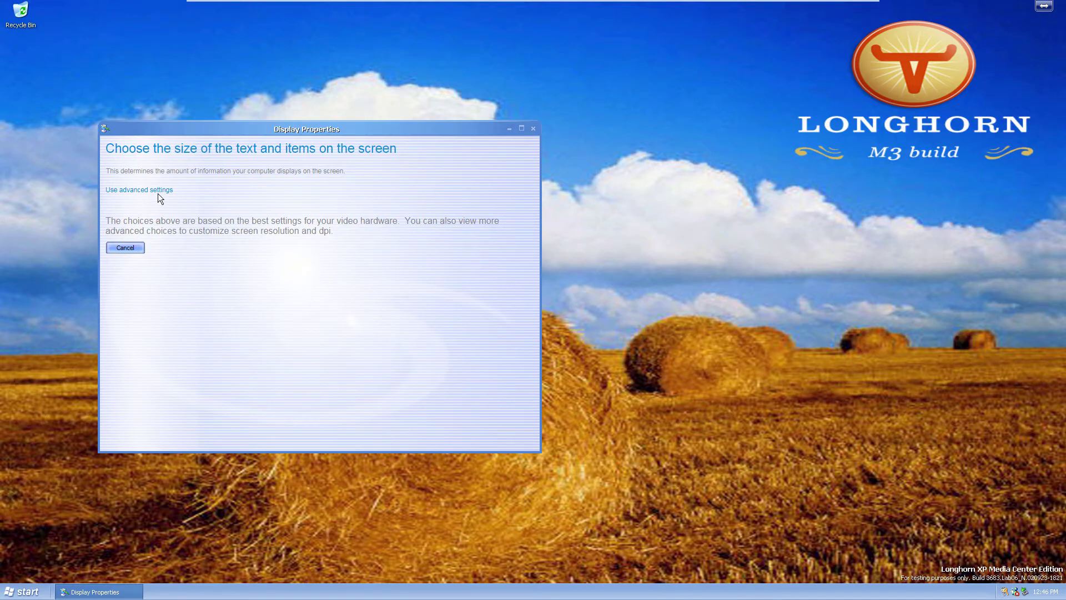
pyautogui.click(157, 191)
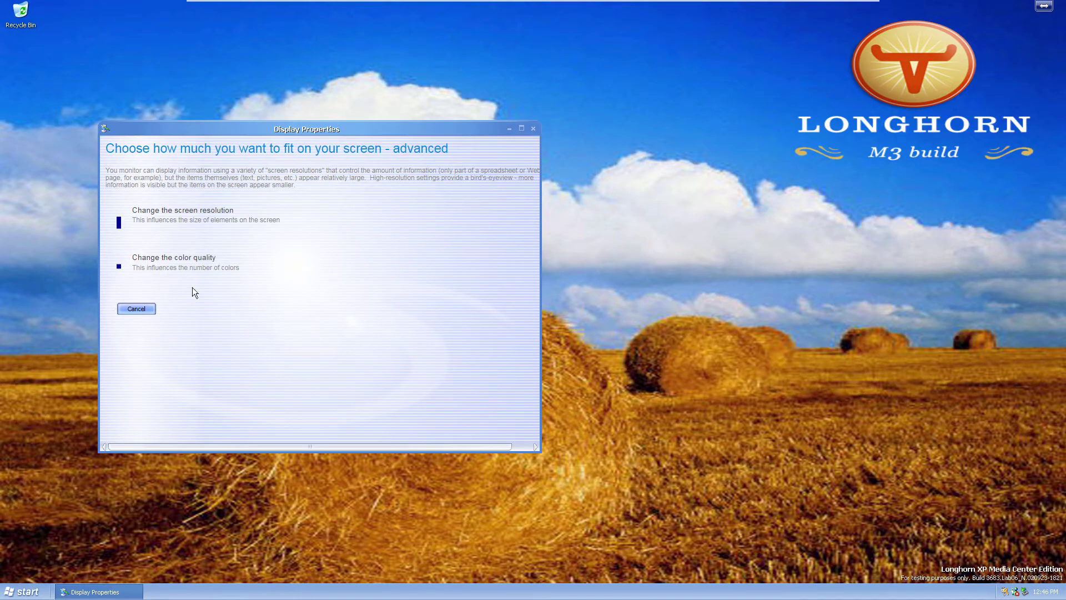
pyautogui.click(125, 308)
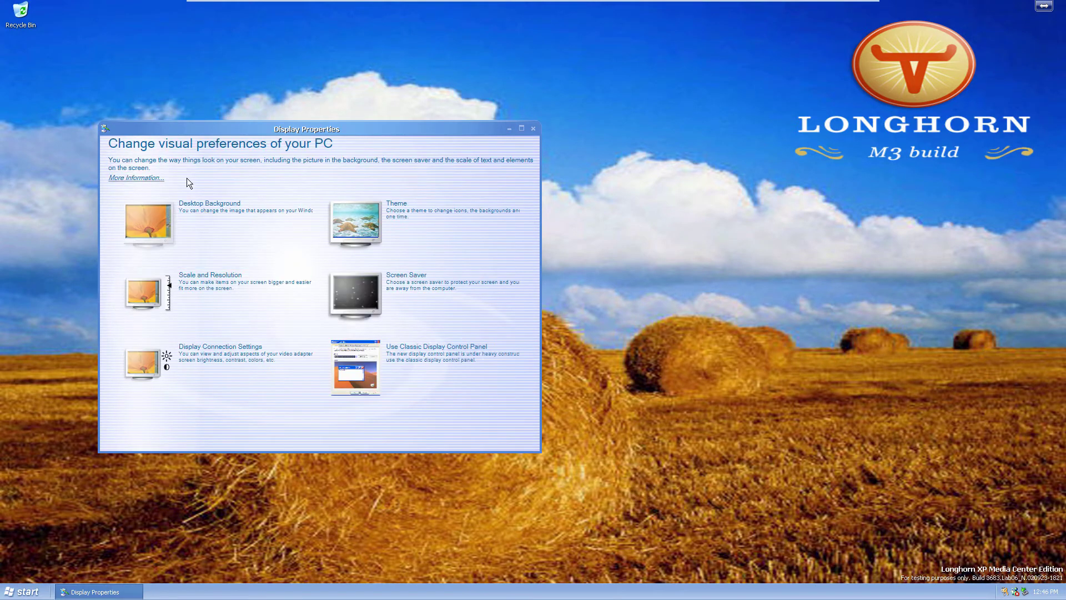
# Look through the Desktop Background, Theme and Screen Saver pages of the new Display Properties, returning to the overview.
pyautogui.click(202, 216)
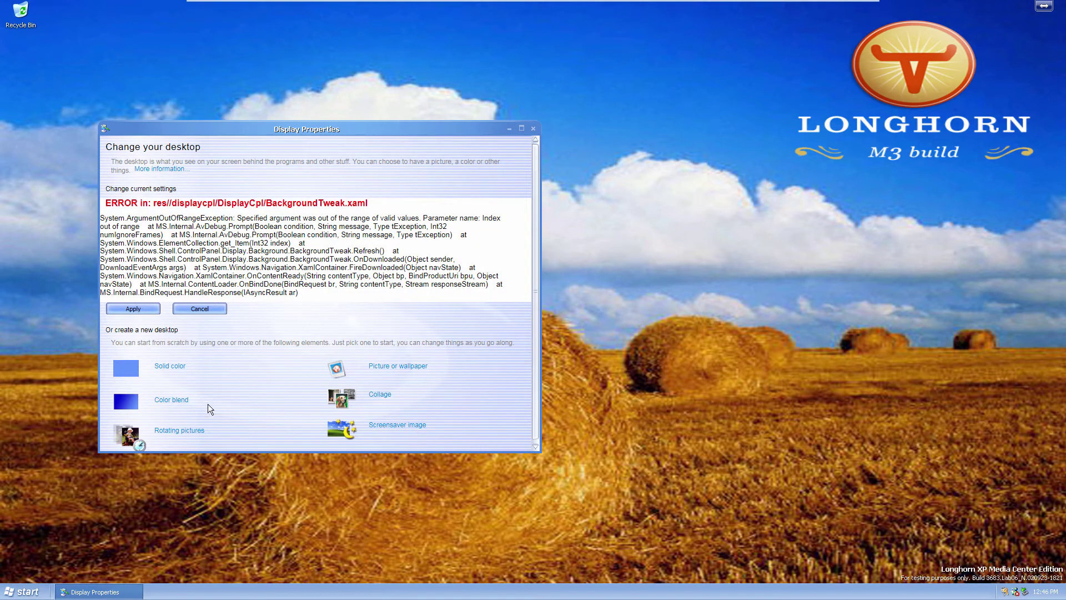
pyautogui.click(211, 310)
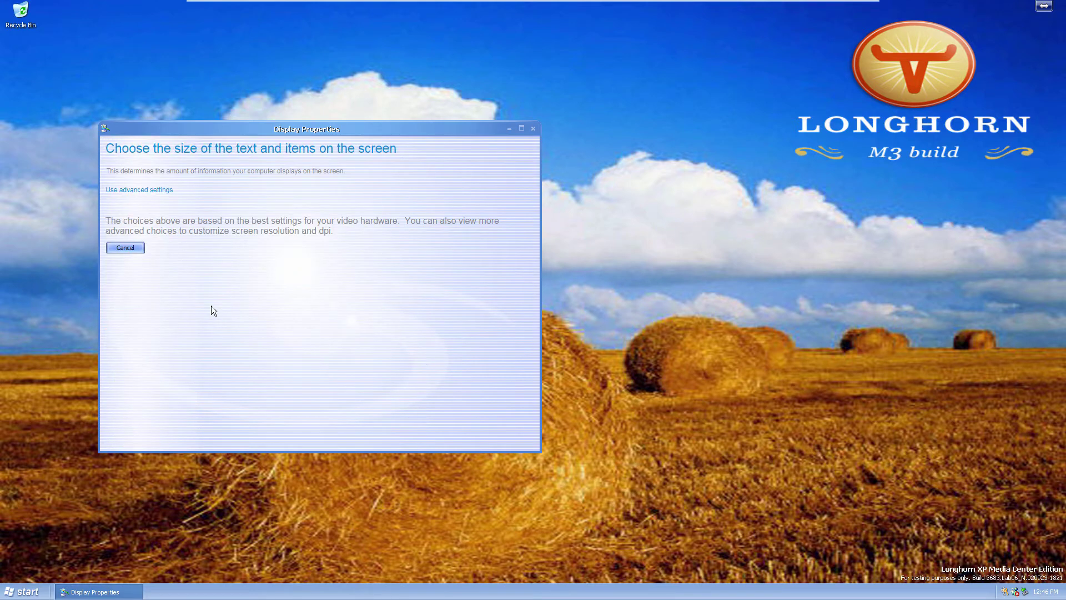
pyautogui.click(136, 250)
pyautogui.click(395, 220)
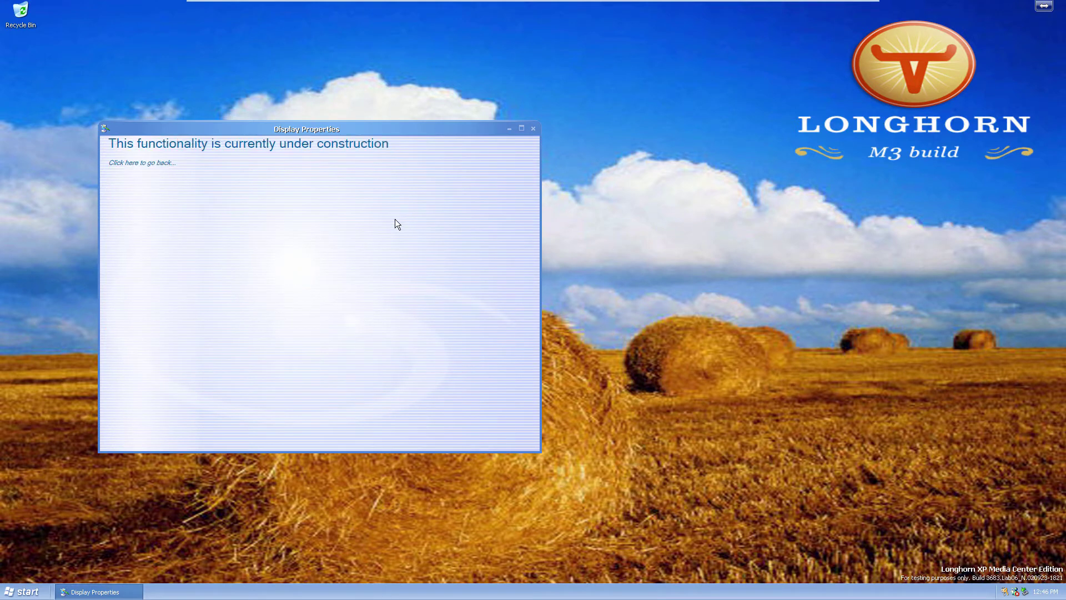
pyautogui.click(154, 163)
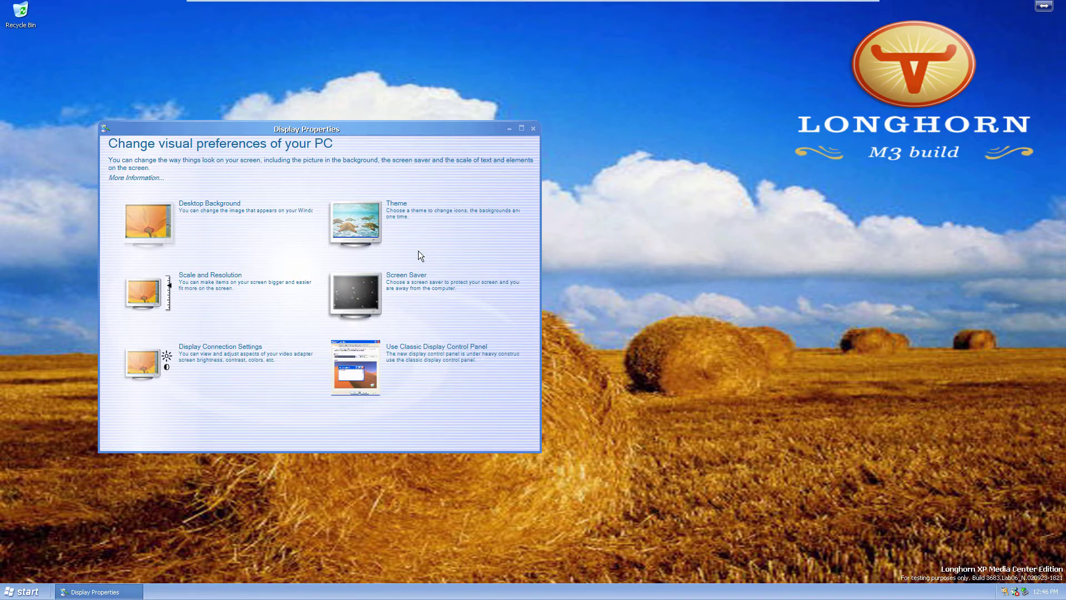
pyautogui.click(428, 310)
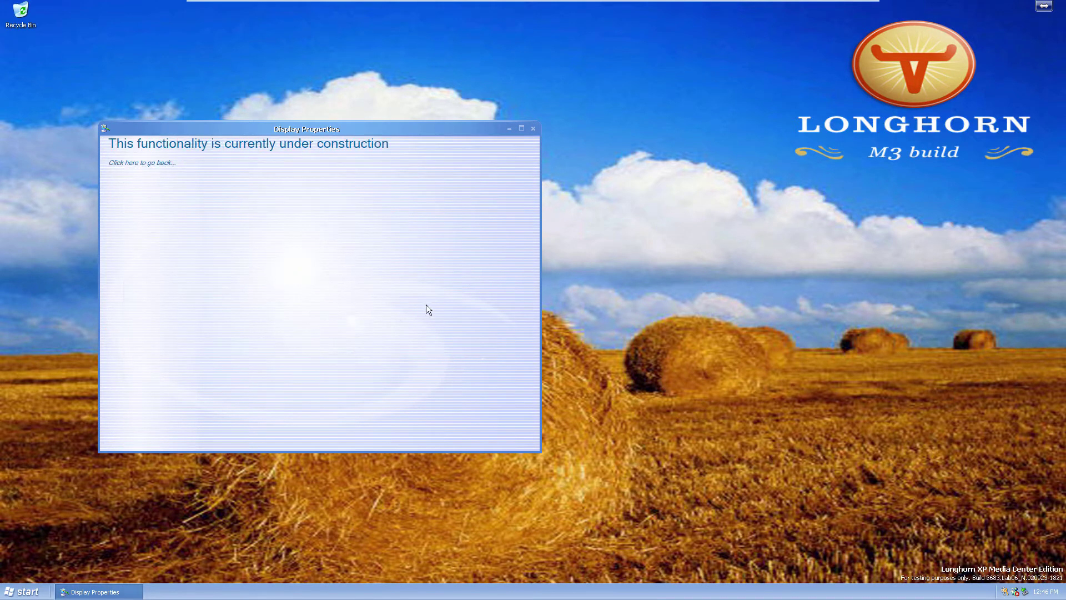
pyautogui.click(143, 162)
# Open the classic display control panel and apply the Plex theme.
pyautogui.click(431, 352)
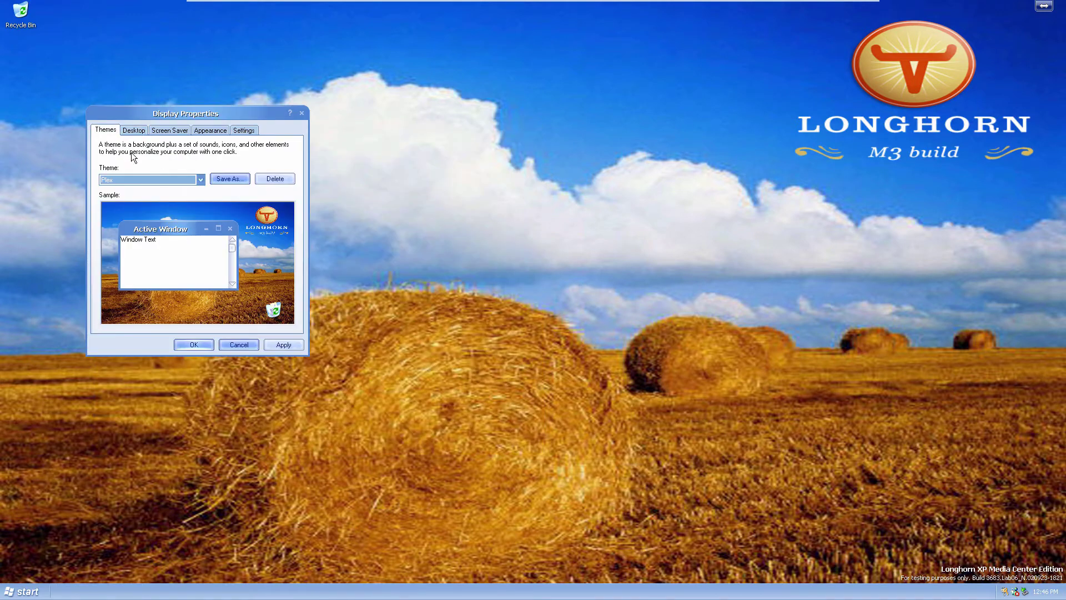
pyautogui.click(133, 179)
pyautogui.click(138, 209)
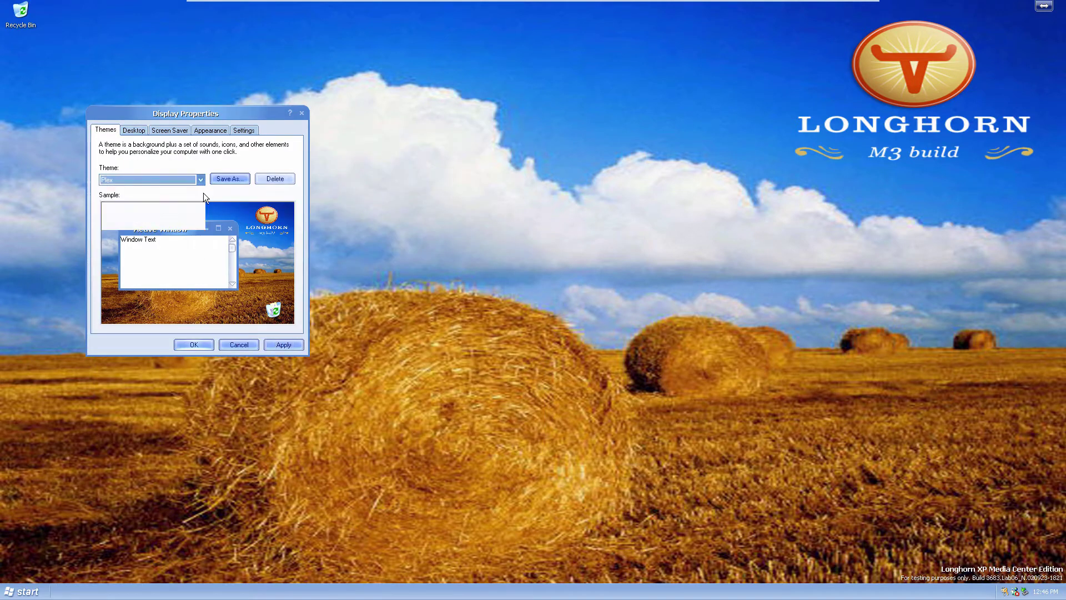
pyautogui.click(282, 344)
# Preview the Windows XP background in the classic Display Properties and look through the list of screen savers.
pyautogui.click(135, 131)
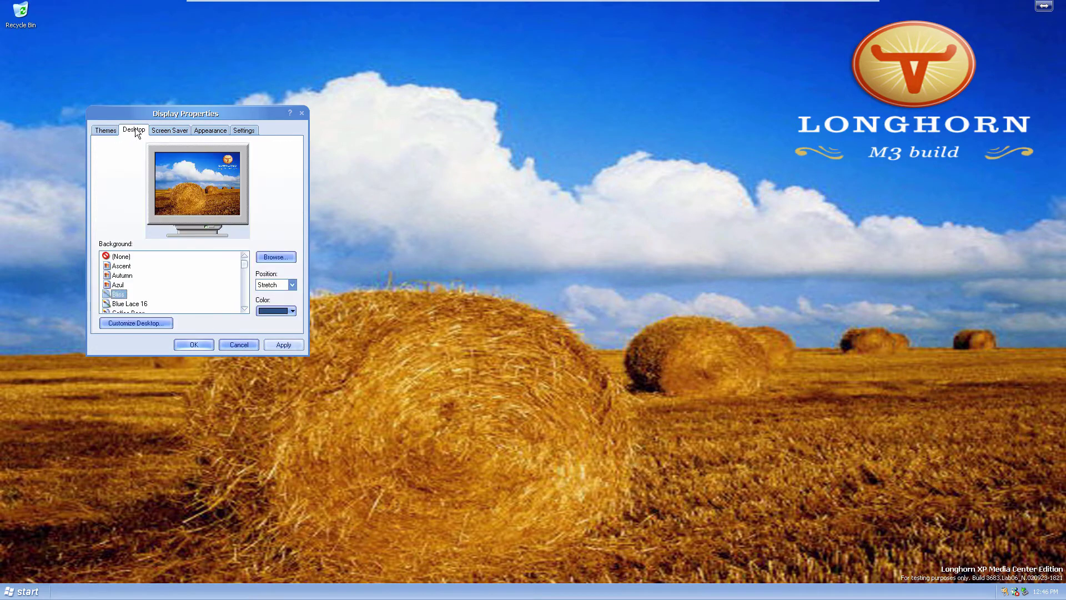
pyautogui.scroll(-8, 162, 287)
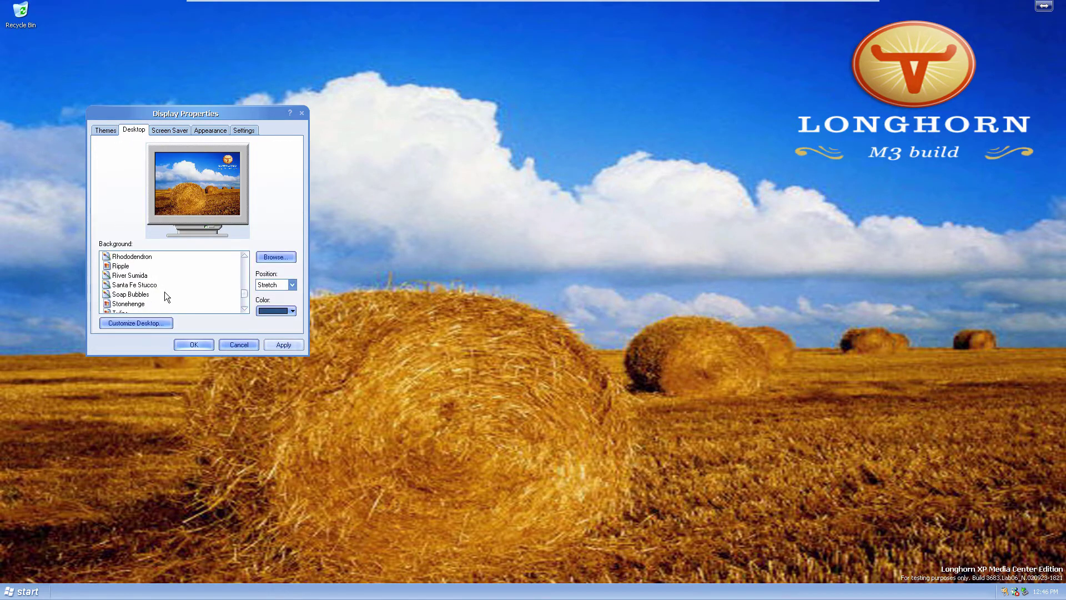
pyautogui.click(123, 294)
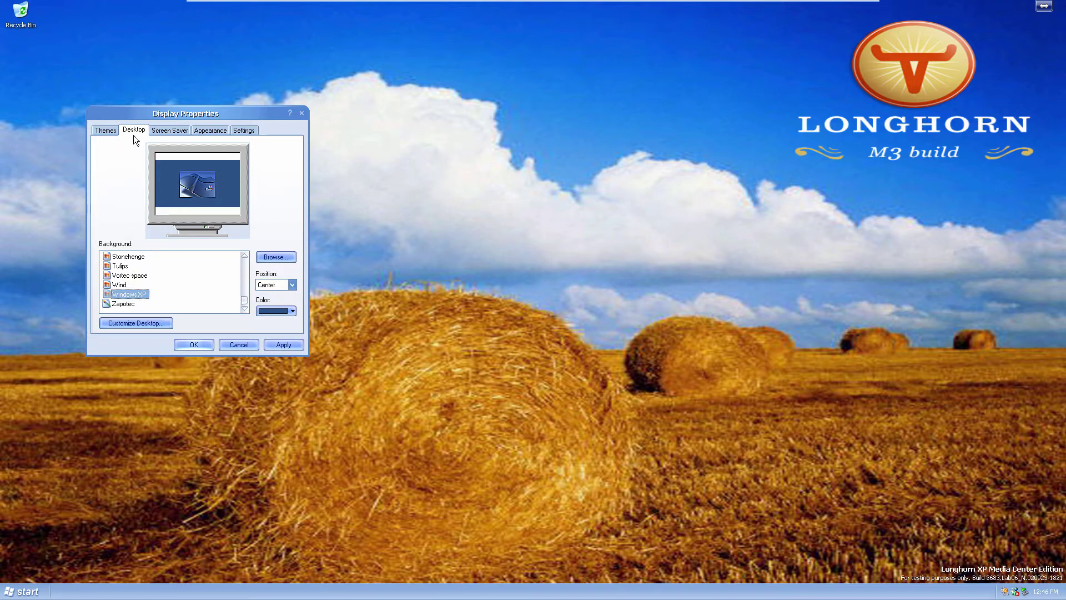
pyautogui.click(169, 130)
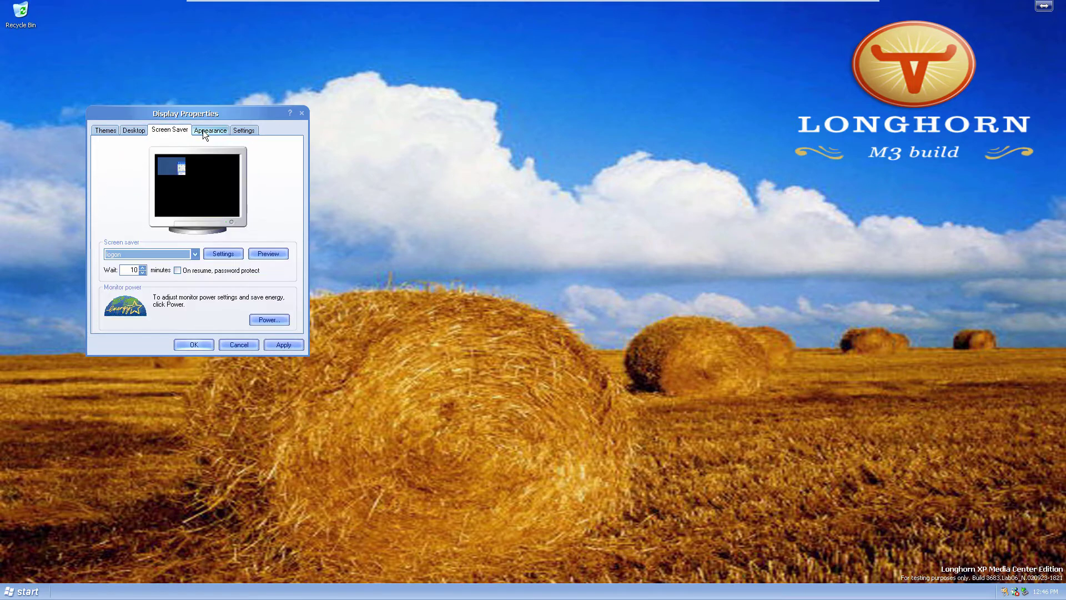
pyautogui.click(165, 256)
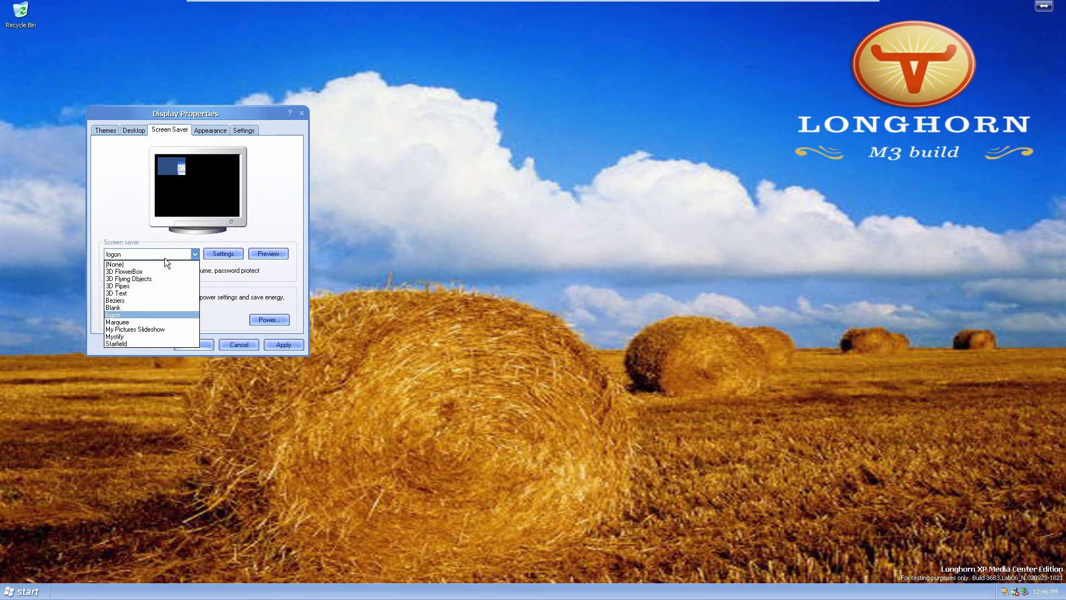
pyautogui.click(137, 339)
# Look through the window styles, color schemes and color quality options of the classic Display Properties, then cancel the dialog.
pyautogui.click(210, 131)
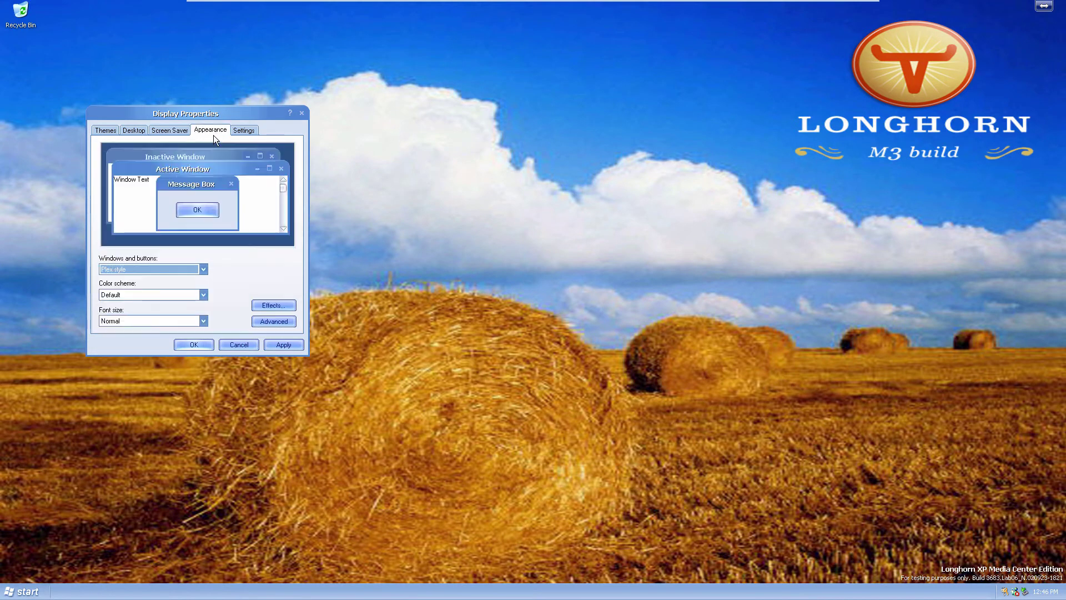
pyautogui.click(185, 271)
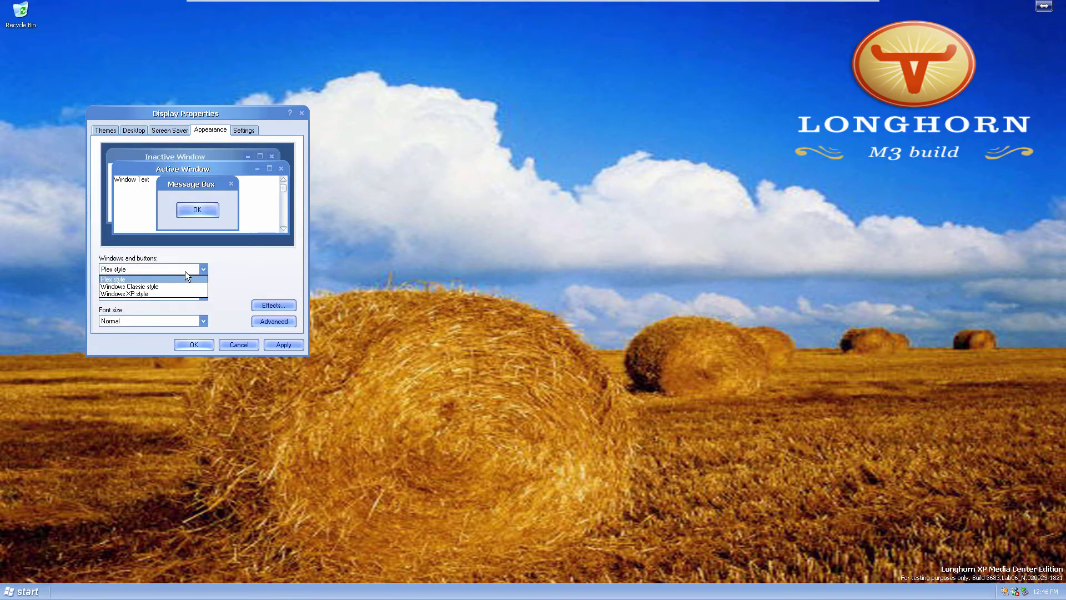
pyautogui.click(185, 271)
pyautogui.click(182, 294)
pyautogui.click(182, 294)
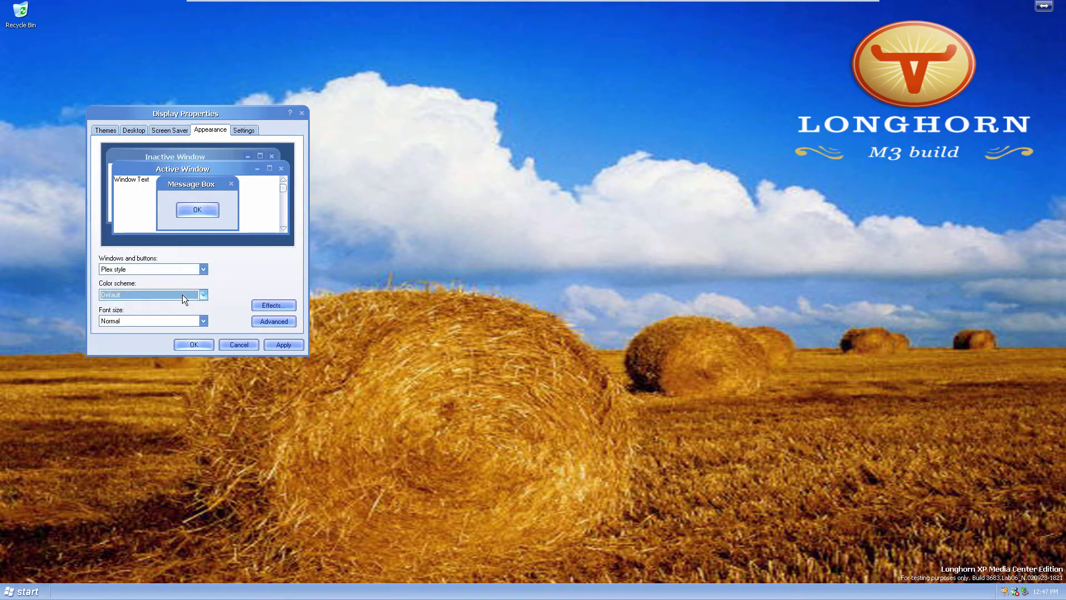
pyautogui.click(254, 133)
pyautogui.click(250, 288)
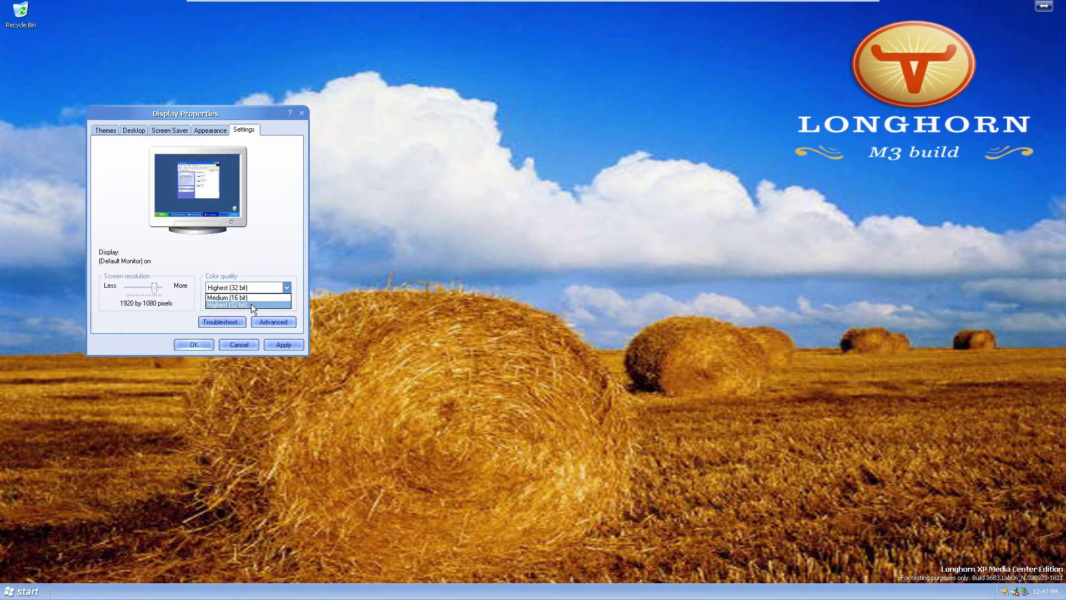
pyautogui.click(251, 304)
pyautogui.click(241, 347)
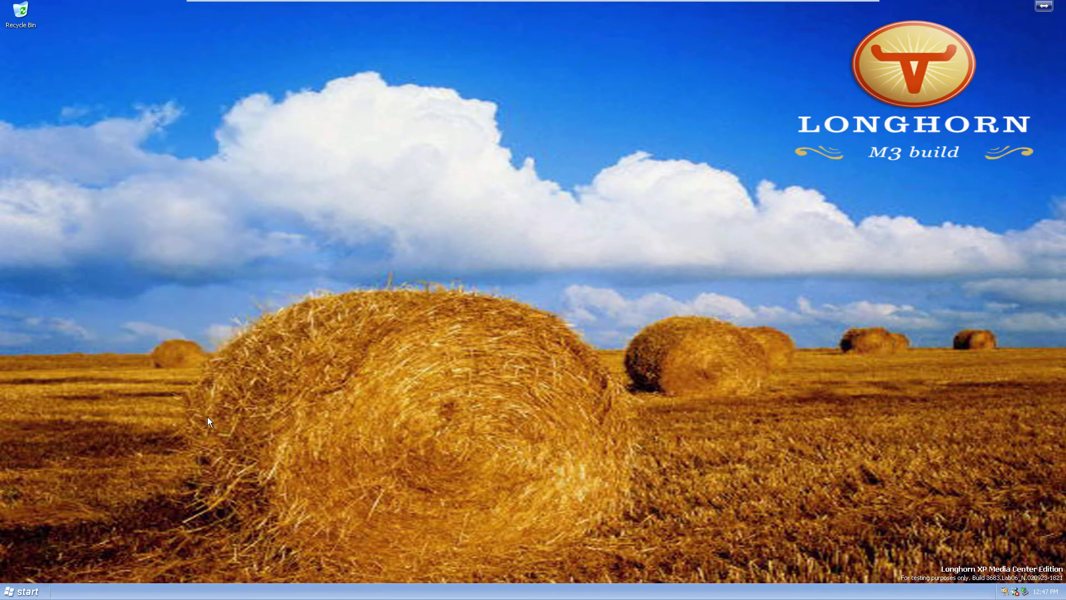
# Open Internet Explorer and try to load google.com, then close the browser.
pyautogui.press('super')
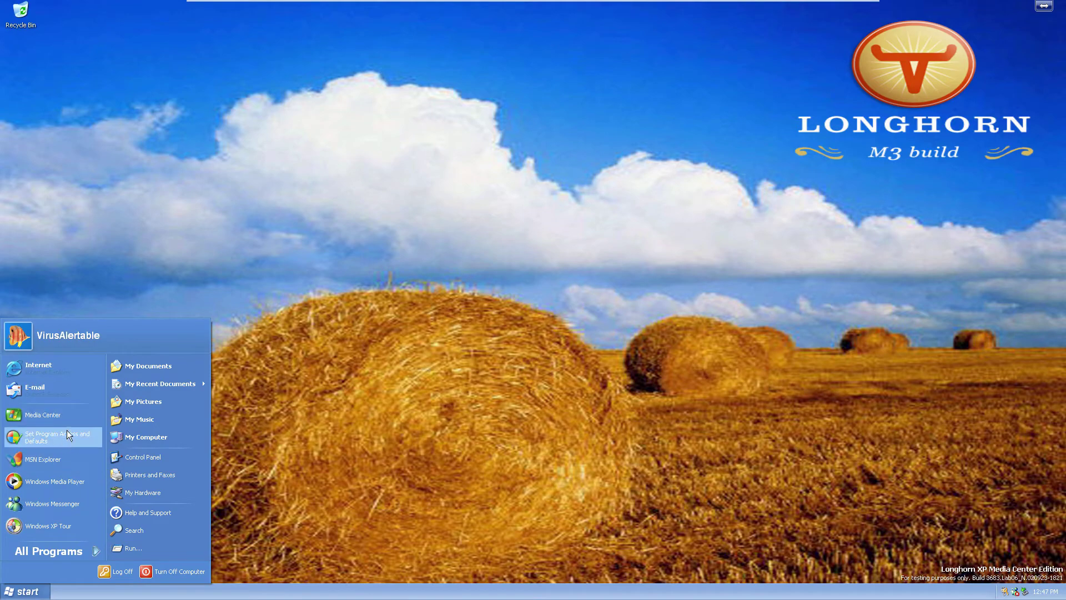
pyautogui.click(51, 364)
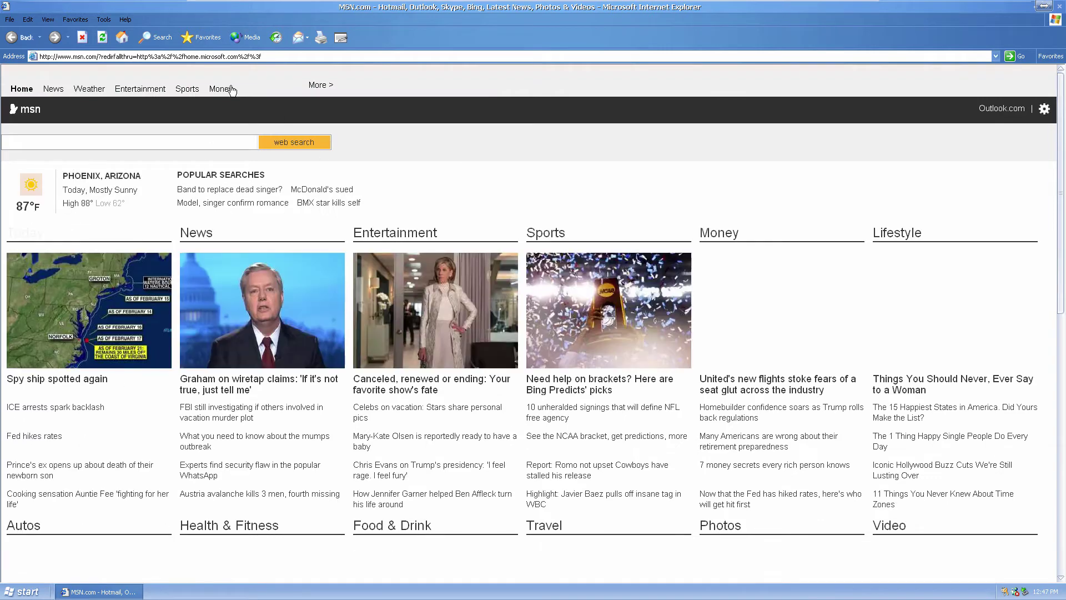
pyautogui.click(236, 59)
pyautogui.write('googl')
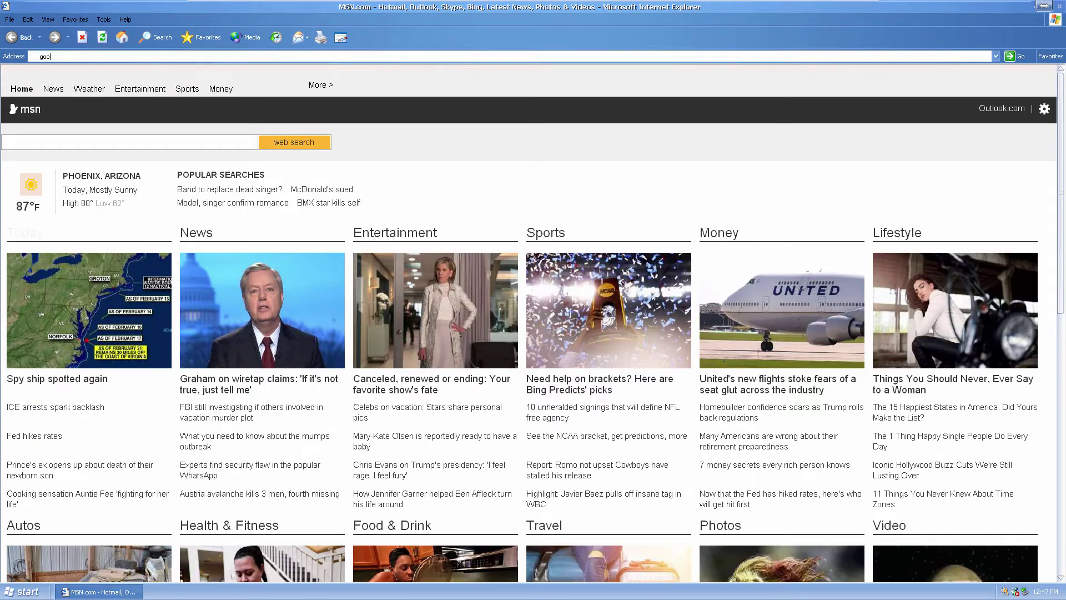
pyautogui.write('e.co')
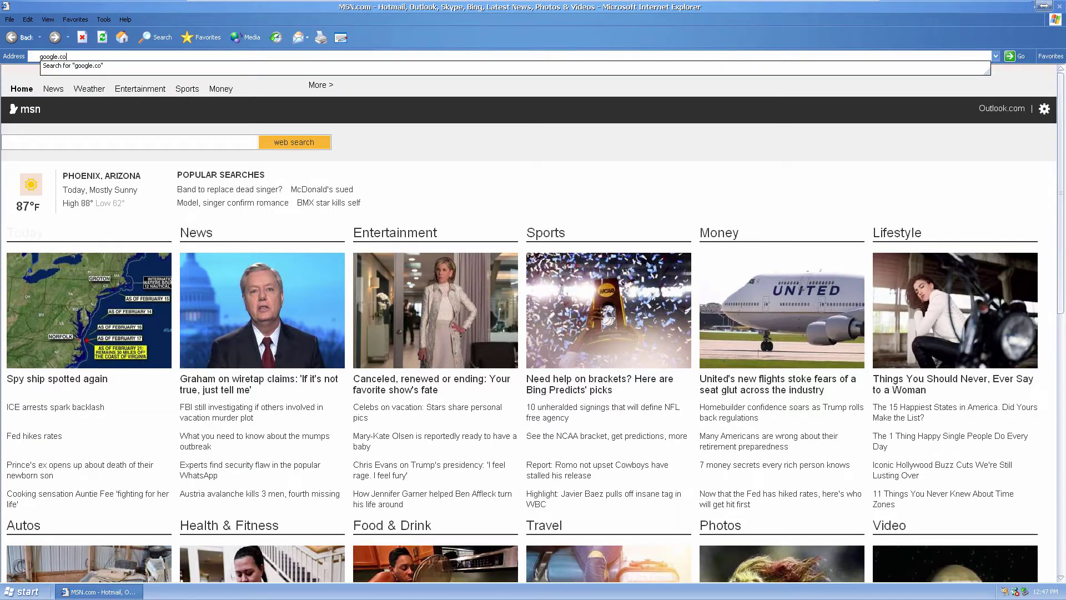
pyautogui.write('m')
pyautogui.press('Return')
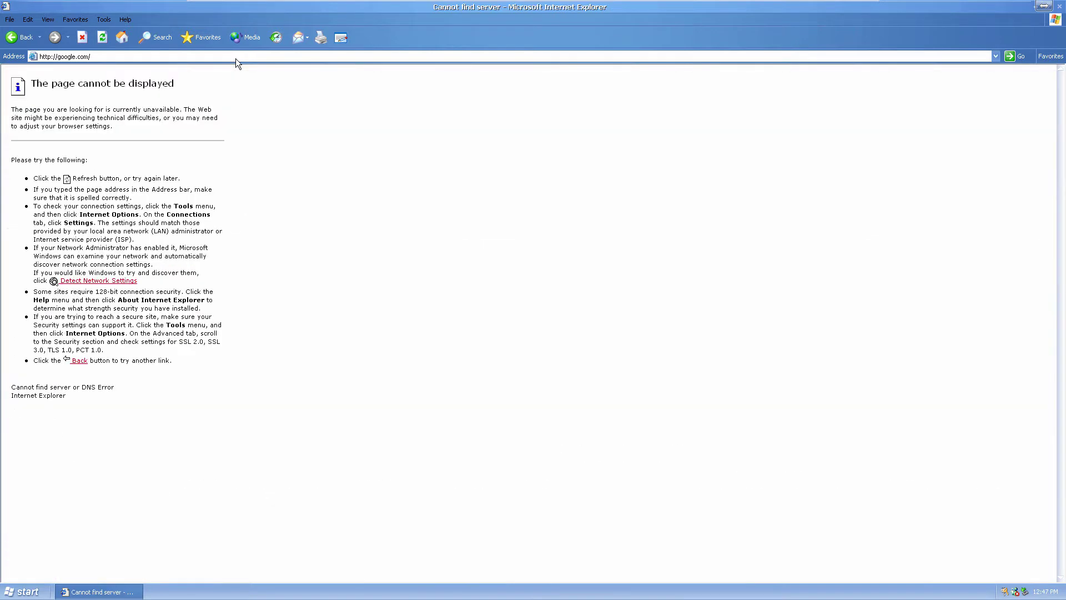
pyautogui.click(1059, 6)
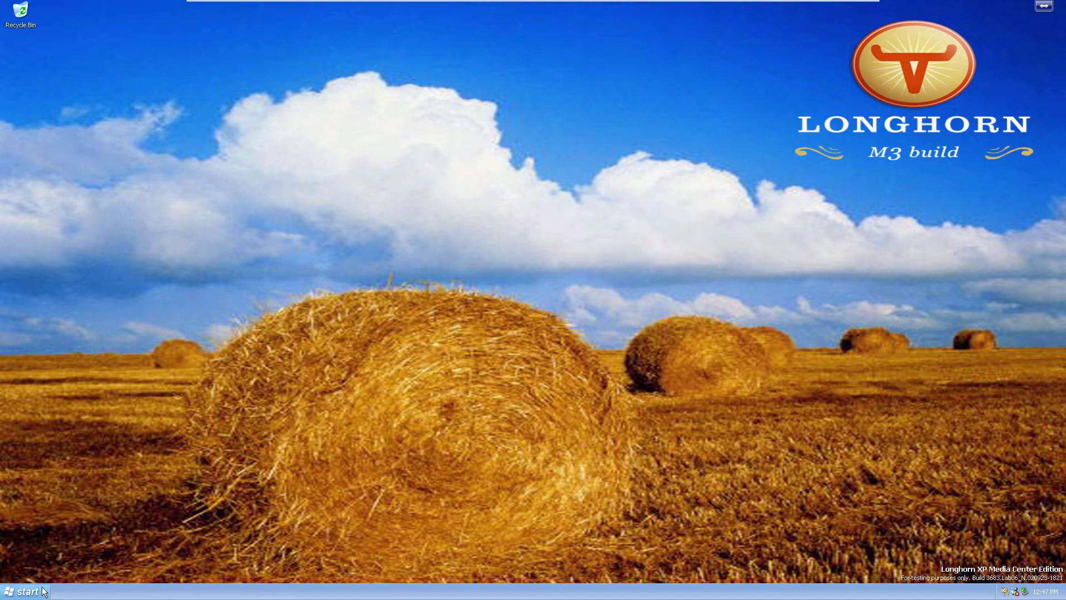
# Open Local Disk (C:) in a maximized My Computer window and show the hidden contents of the drive and its WINDOWS folder.
pyautogui.click(22, 592)
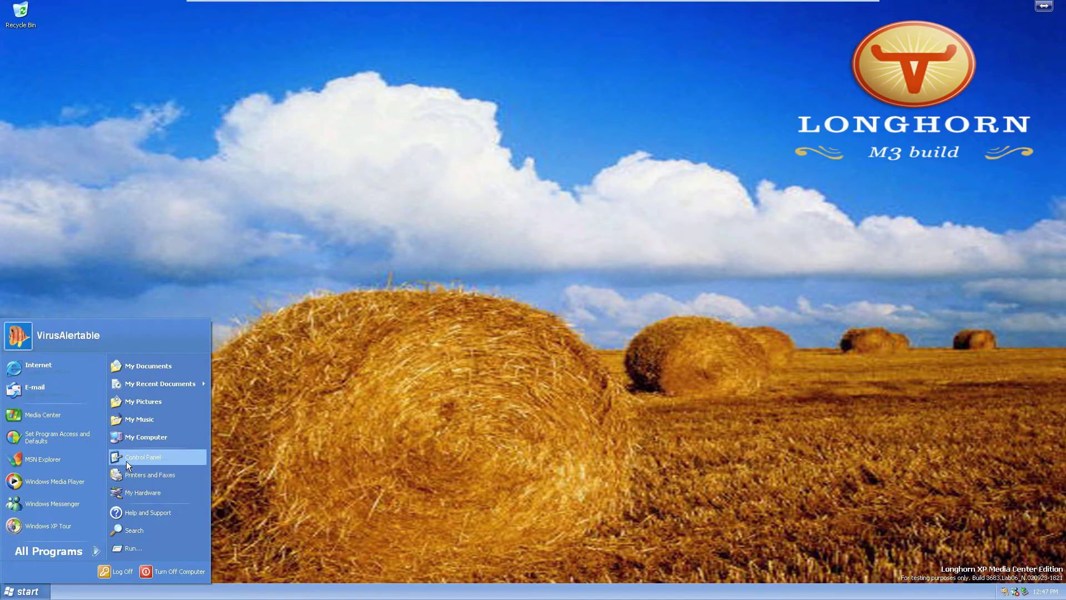
pyautogui.click(134, 439)
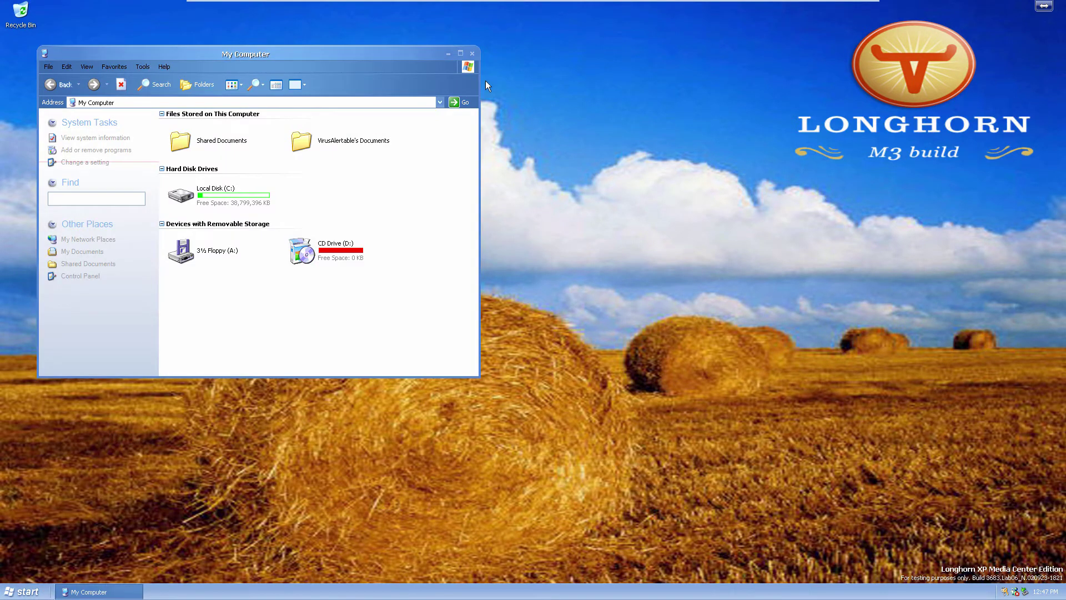
pyautogui.click(460, 53)
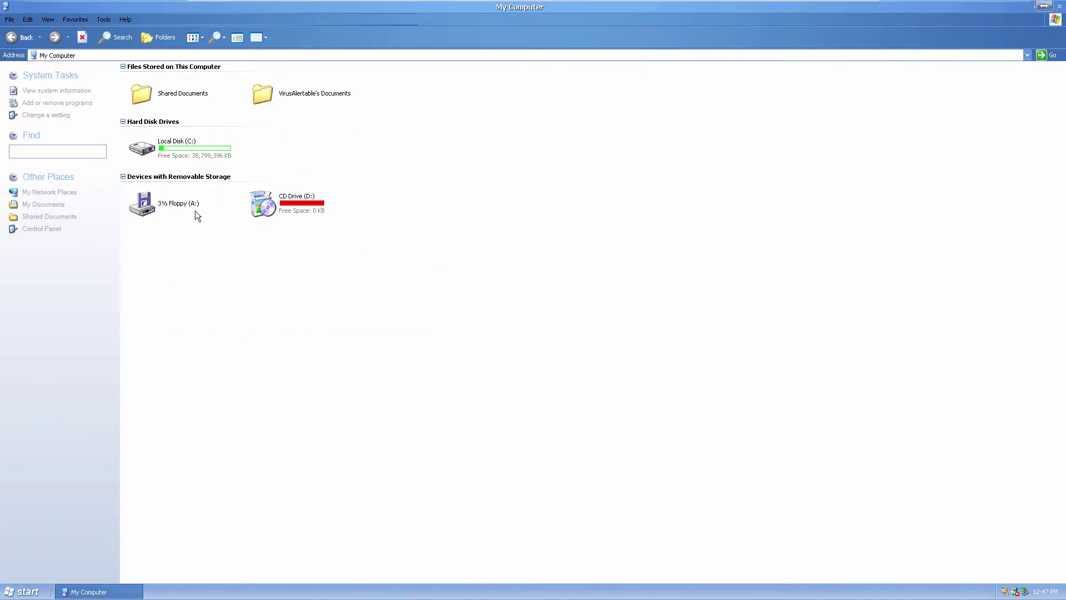
pyautogui.doubleClick(189, 139)
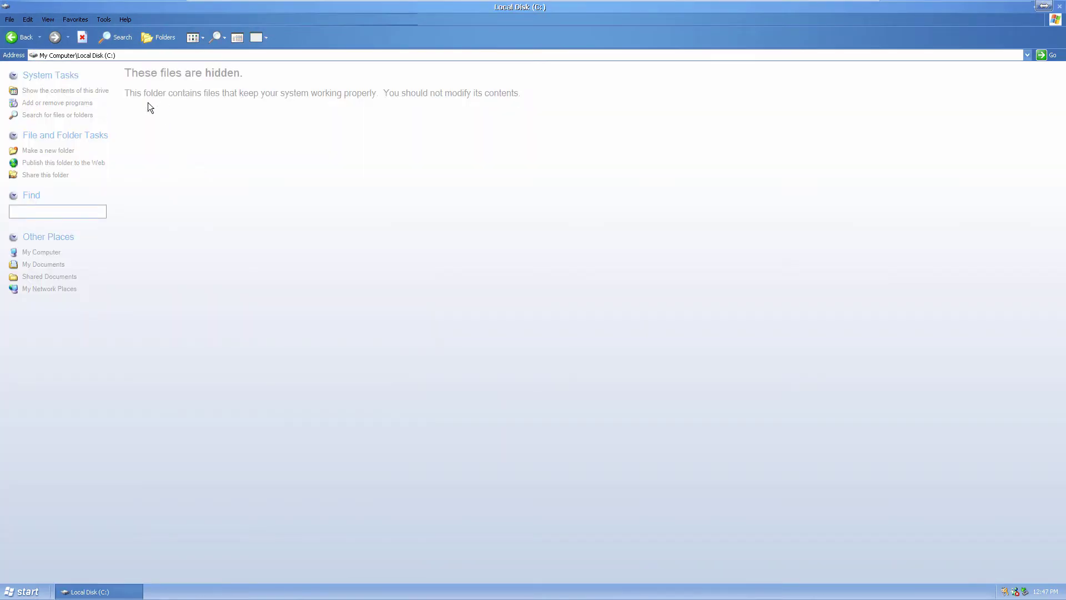
pyautogui.click(101, 91)
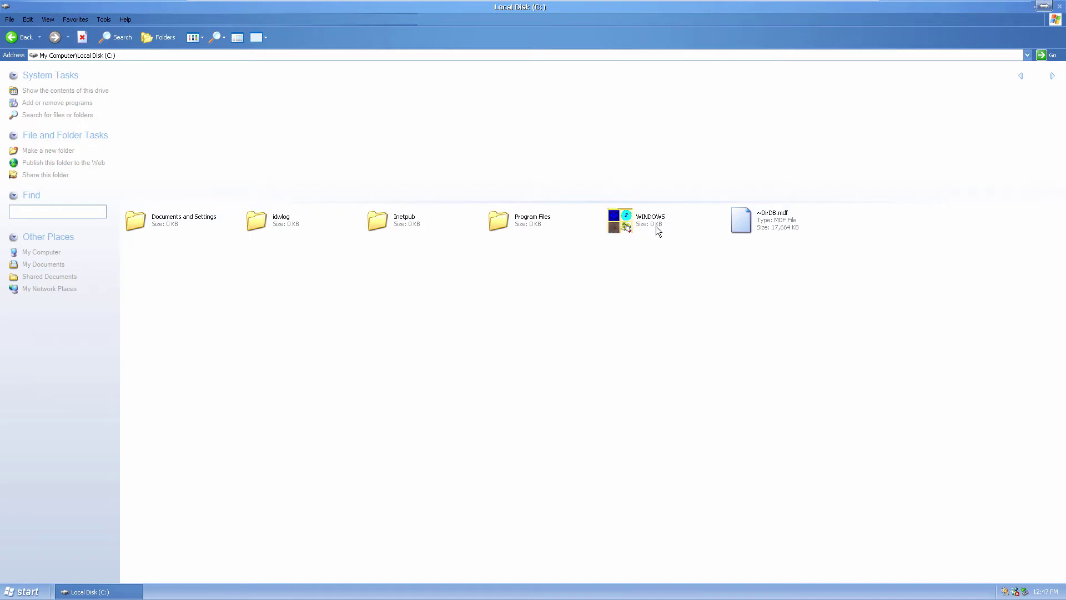
pyautogui.doubleClick(614, 220)
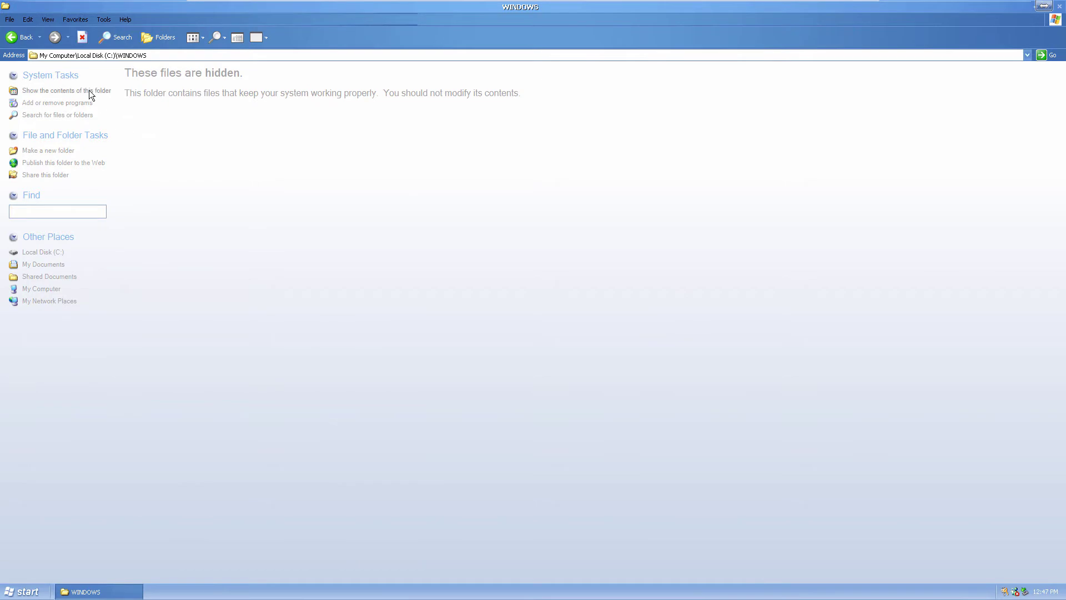
pyautogui.click(89, 91)
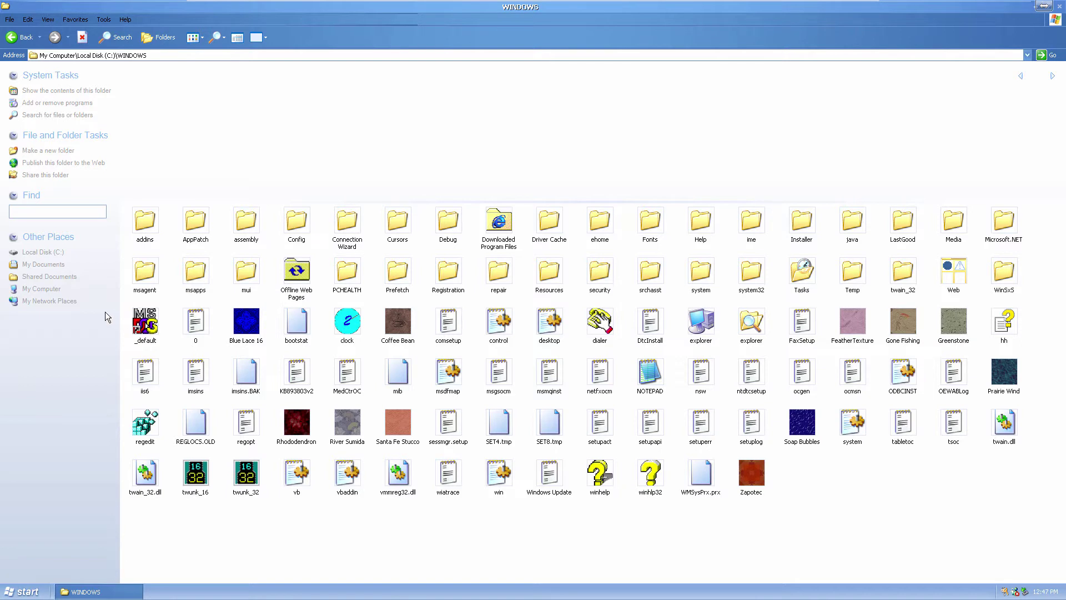
# View the general System Properties of My Computer, then close them.
pyautogui.click(22, 592)
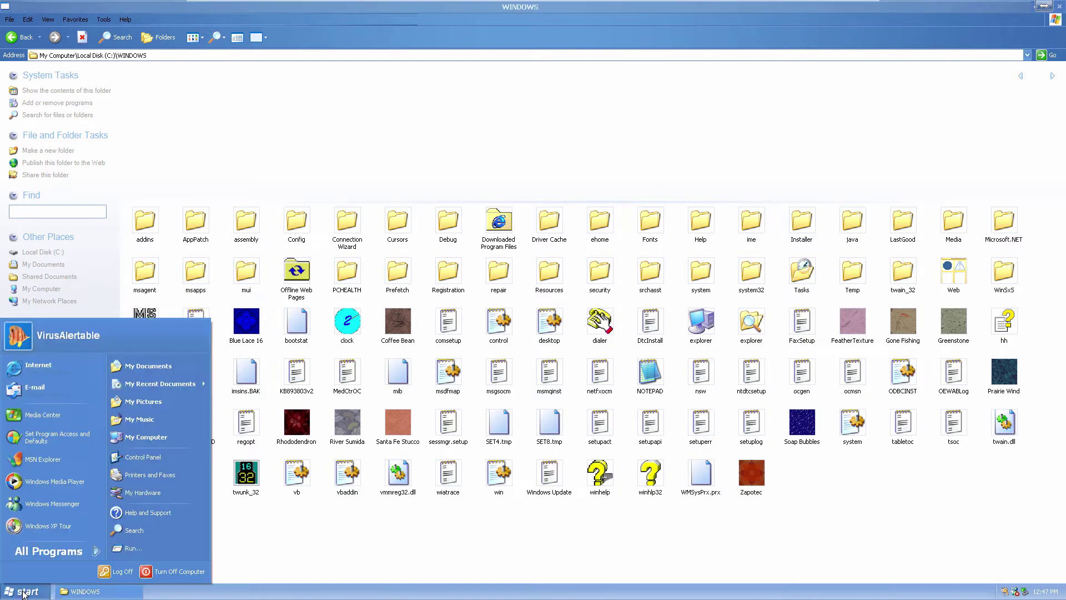
pyautogui.rightClick(145, 437)
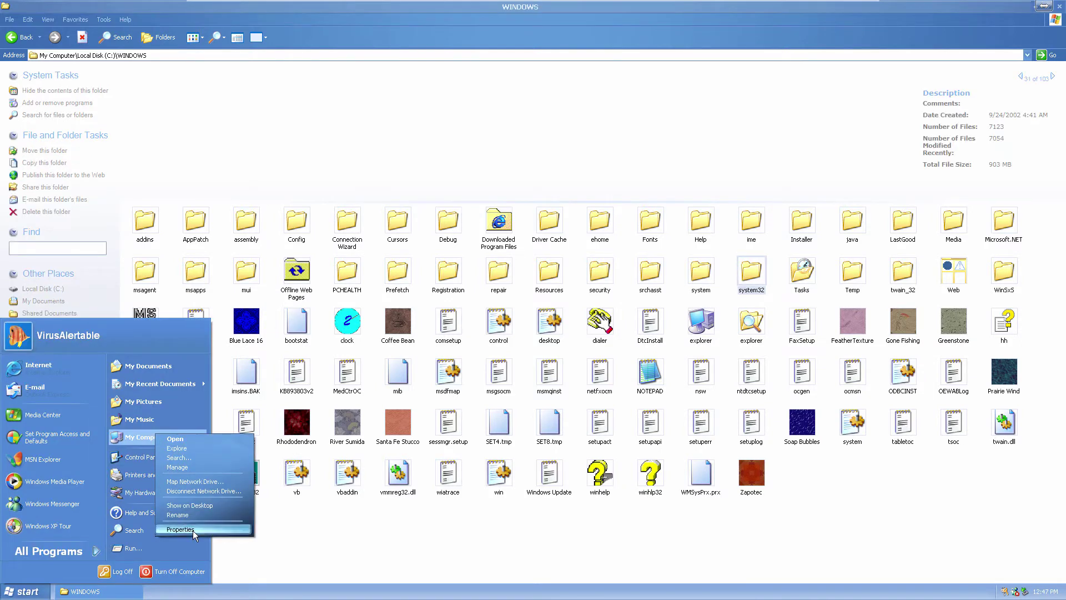
pyautogui.click(192, 530)
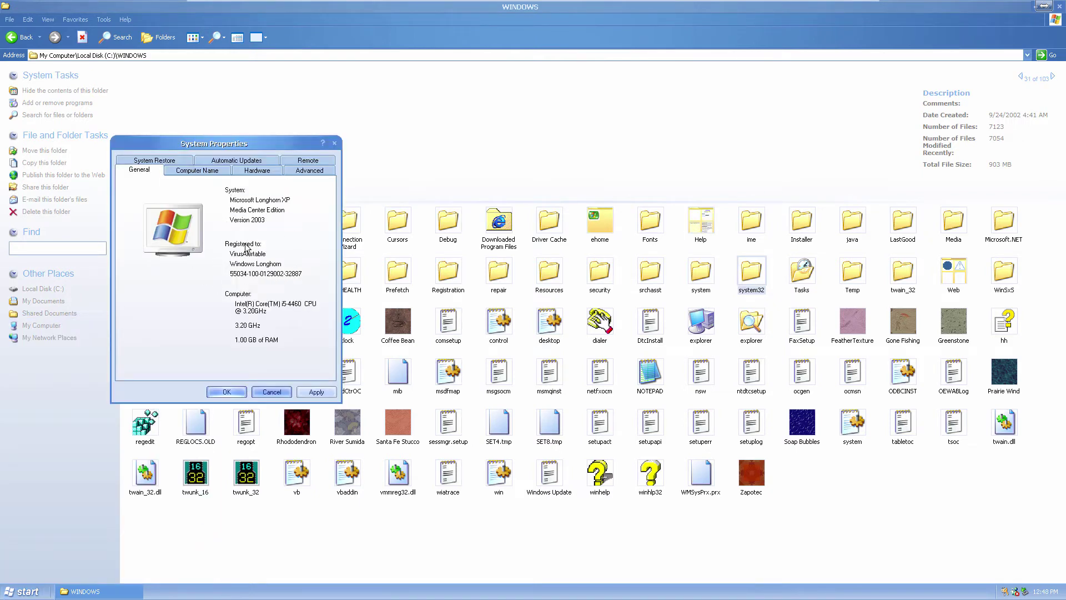
pyautogui.click(227, 391)
# Open the system32 folder, show its hidden contents and go to the files at the end of the list.
pyautogui.doubleClick(750, 272)
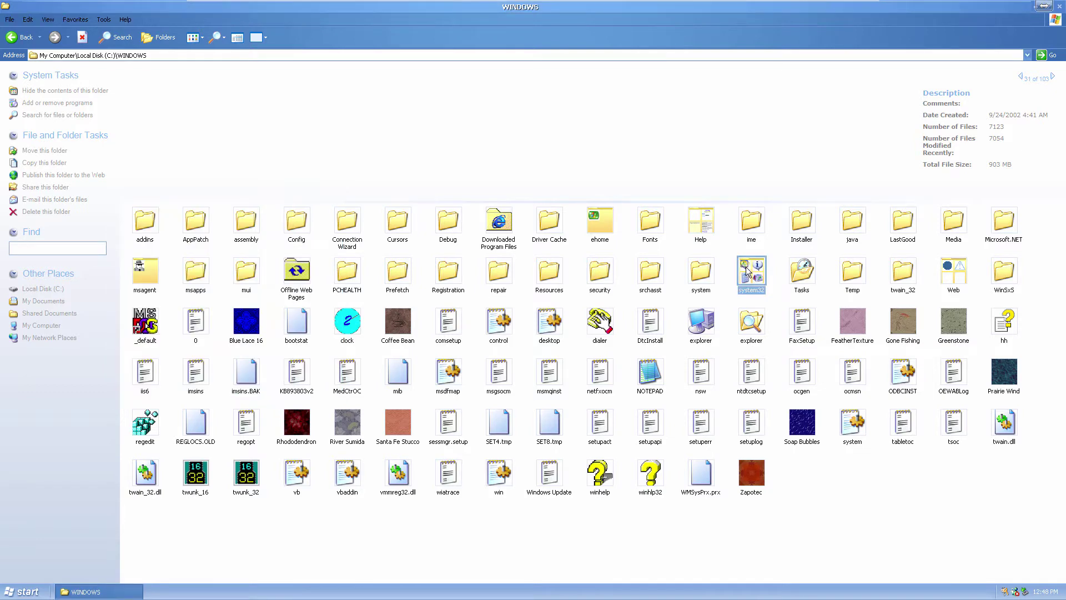
pyautogui.click(42, 92)
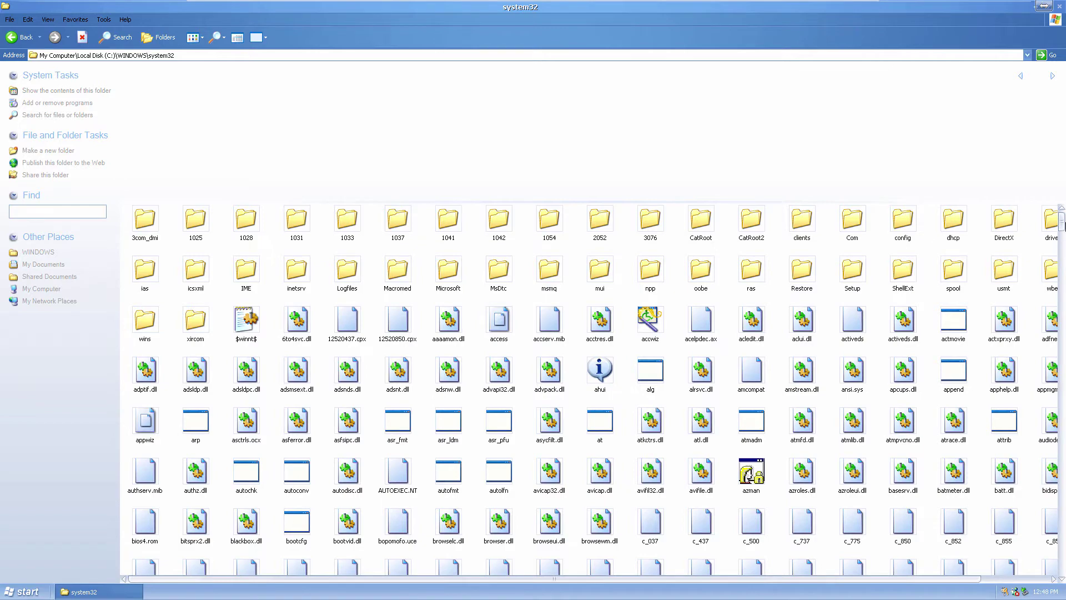
pyautogui.click(1063, 360)
pyautogui.moveTo(1065, 361); pyautogui.dragTo(1058, 577)
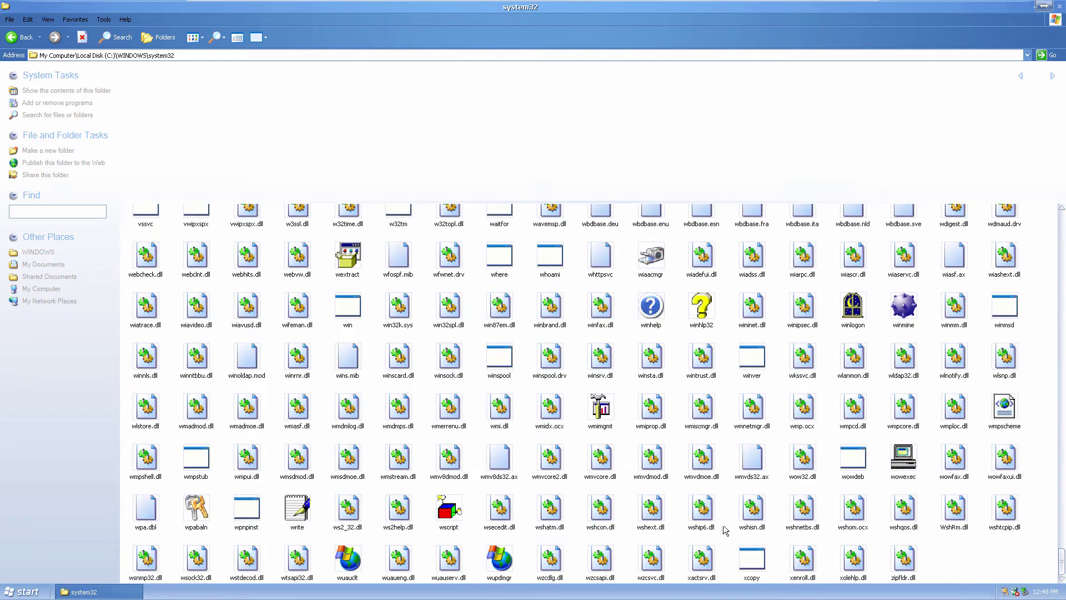
# Run winver to view the Windows version information, then close the About Windows dialog and the folder window.
pyautogui.doubleClick(744, 353)
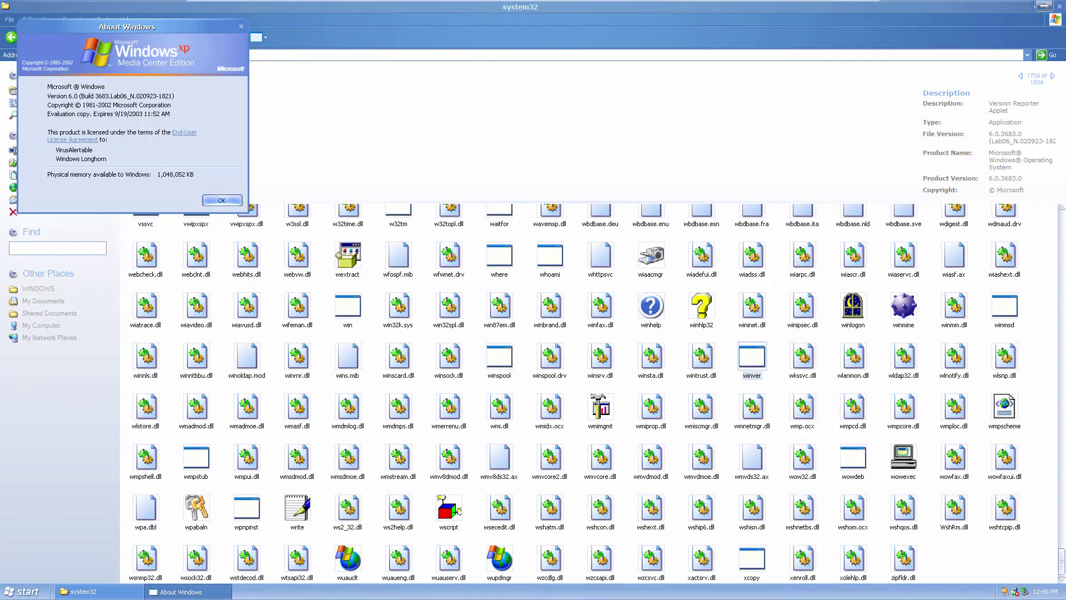
pyautogui.moveTo(161, 33); pyautogui.dragTo(548, 170)
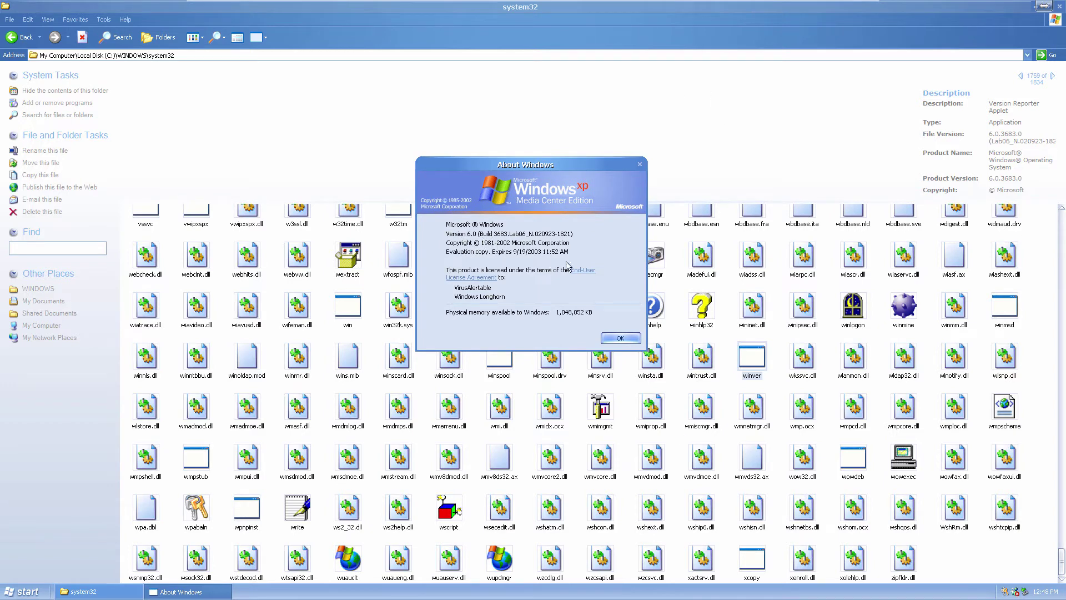
pyautogui.click(614, 338)
pyautogui.scroll(3, 646, 331)
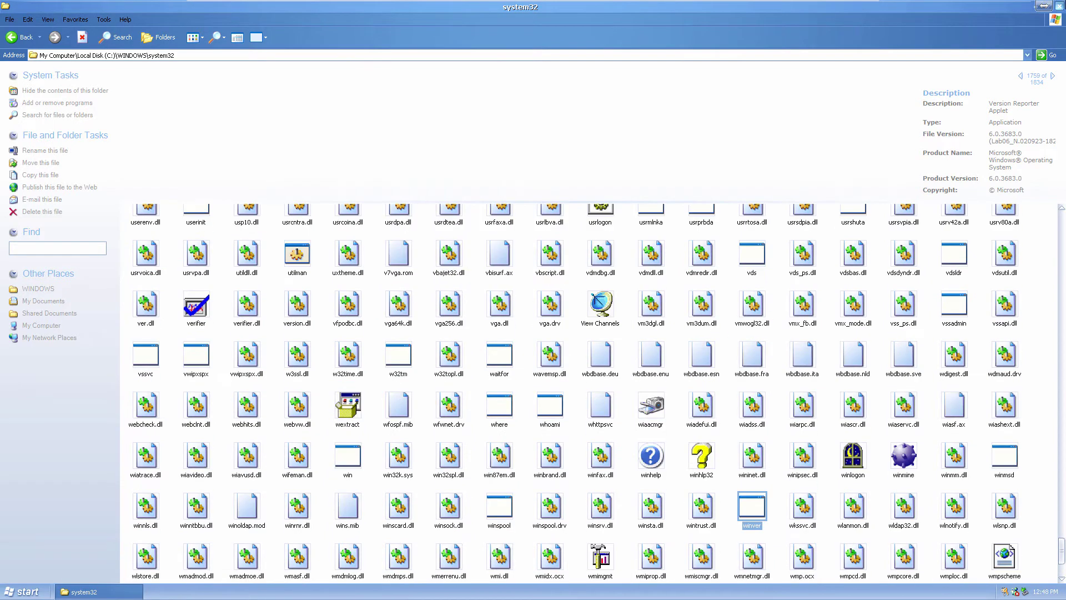
pyautogui.click(1061, 7)
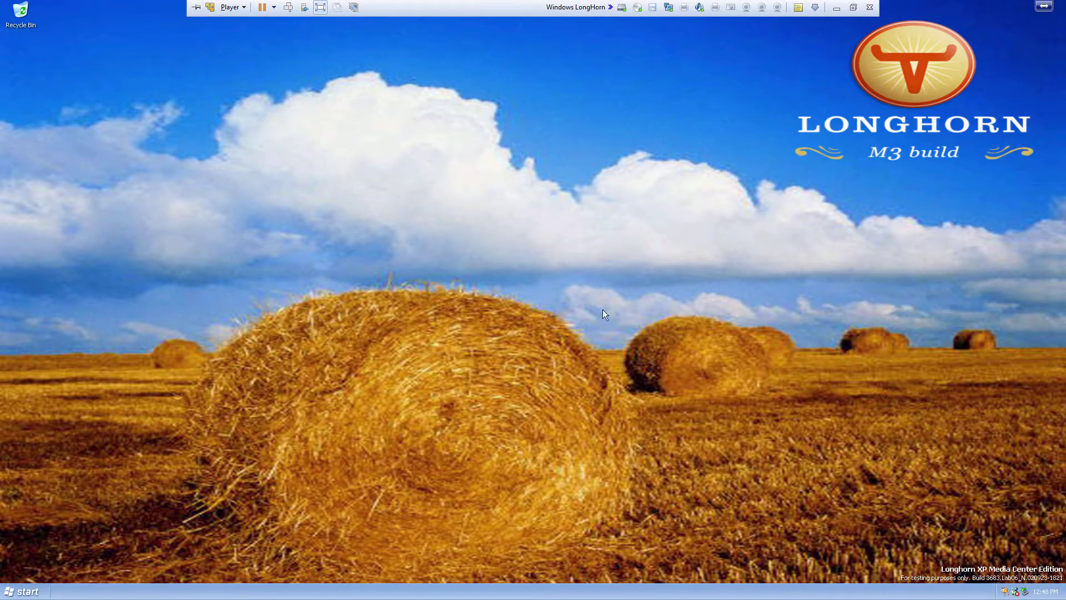
# Launch Media Center.
pyautogui.click(19, 591)
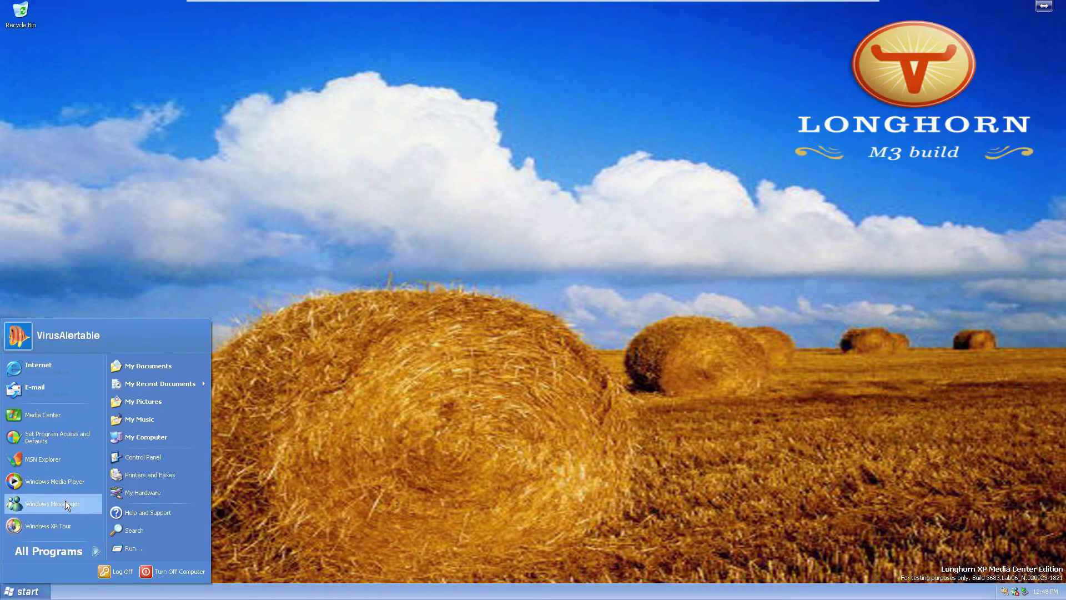
pyautogui.click(67, 415)
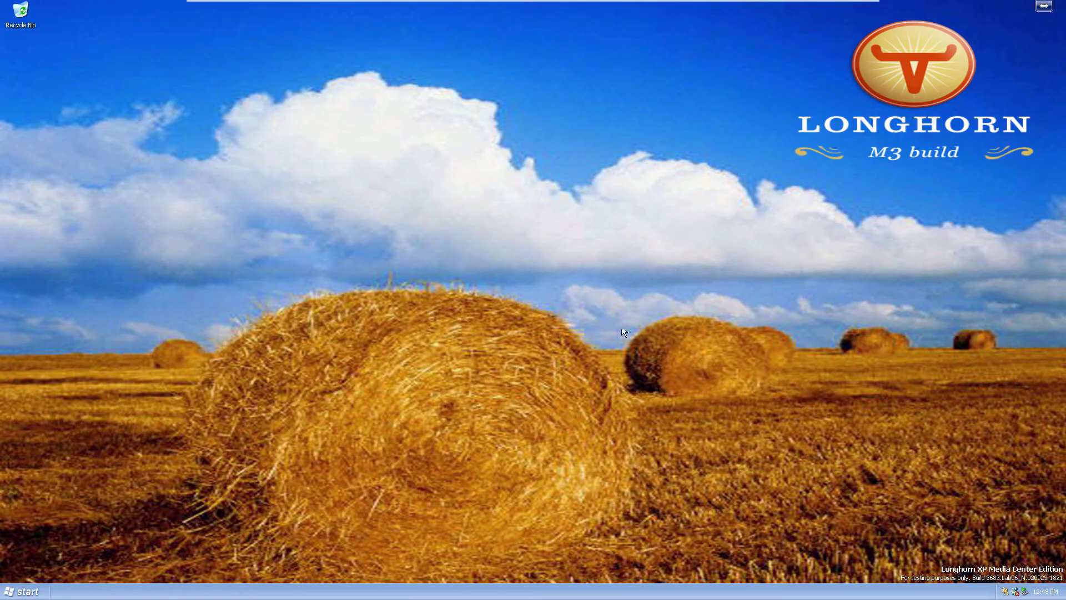
# Open Task Manager, view its performance, networking, users and processes information, and close it.
pyautogui.rightClick(747, 590)
pyautogui.click(767, 566)
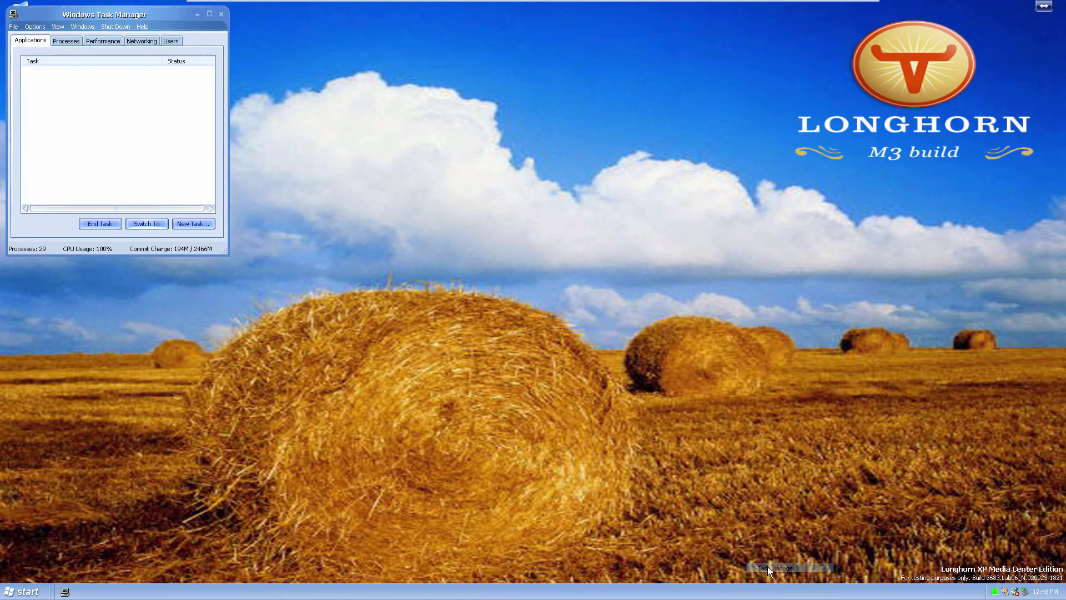
pyautogui.click(72, 40)
pyautogui.click(102, 40)
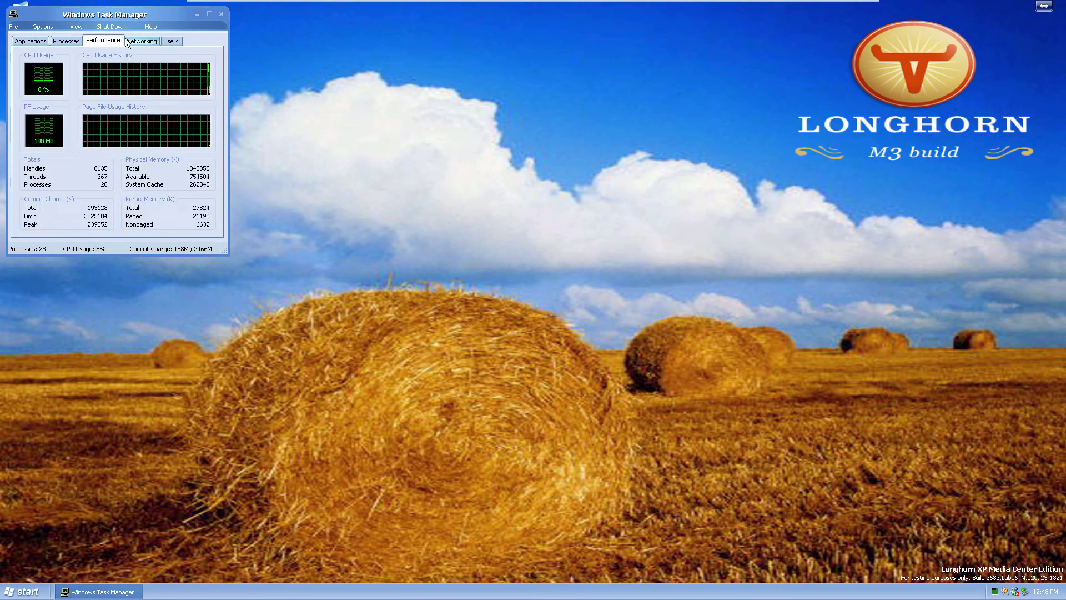
pyautogui.click(142, 41)
pyautogui.click(169, 39)
pyautogui.click(77, 42)
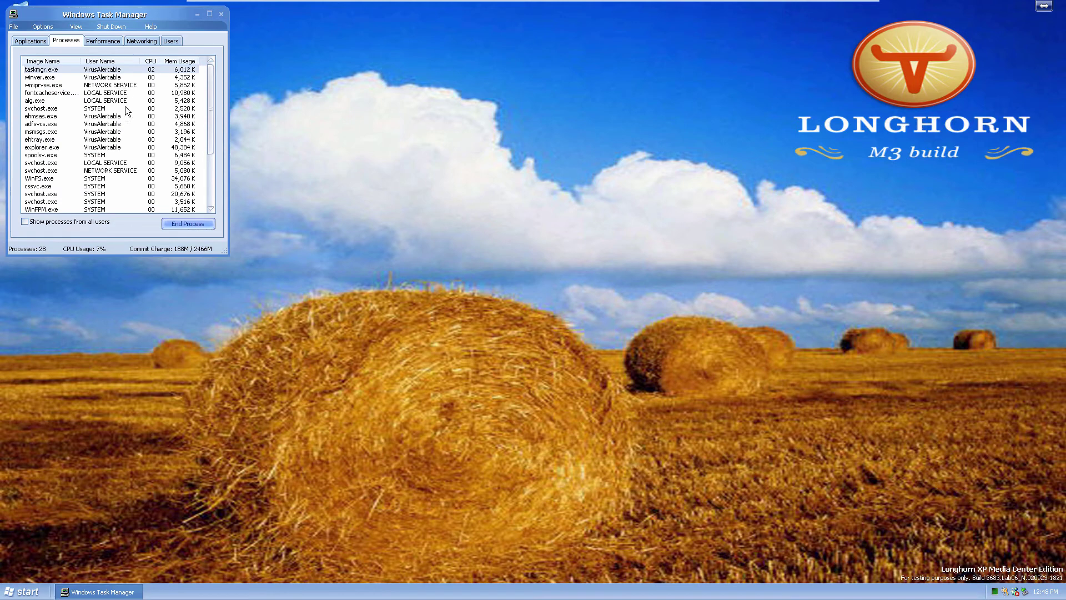
pyautogui.click(222, 15)
# Launch MSN Explorer, decline using it for Internet and e-mail from the Start Menu, and continue to the location page.
pyautogui.click(10, 589)
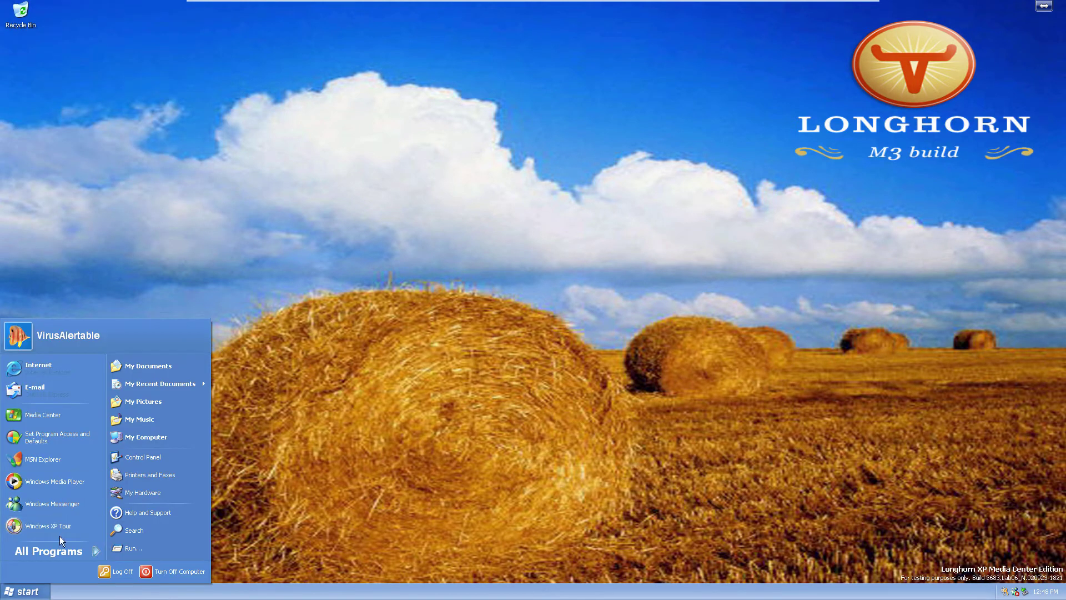
pyautogui.click(47, 457)
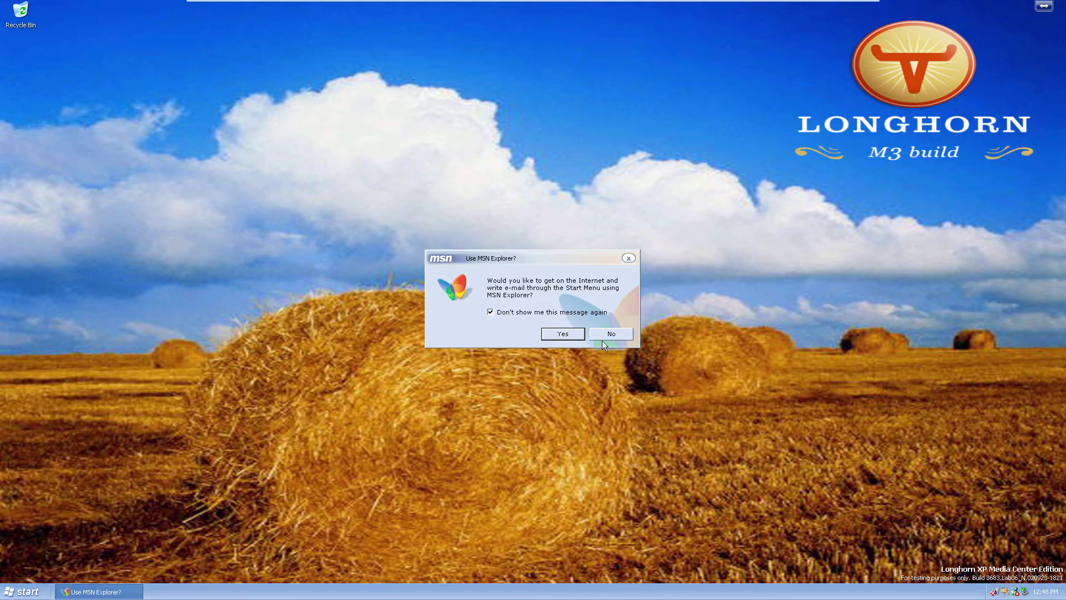
pyautogui.click(616, 335)
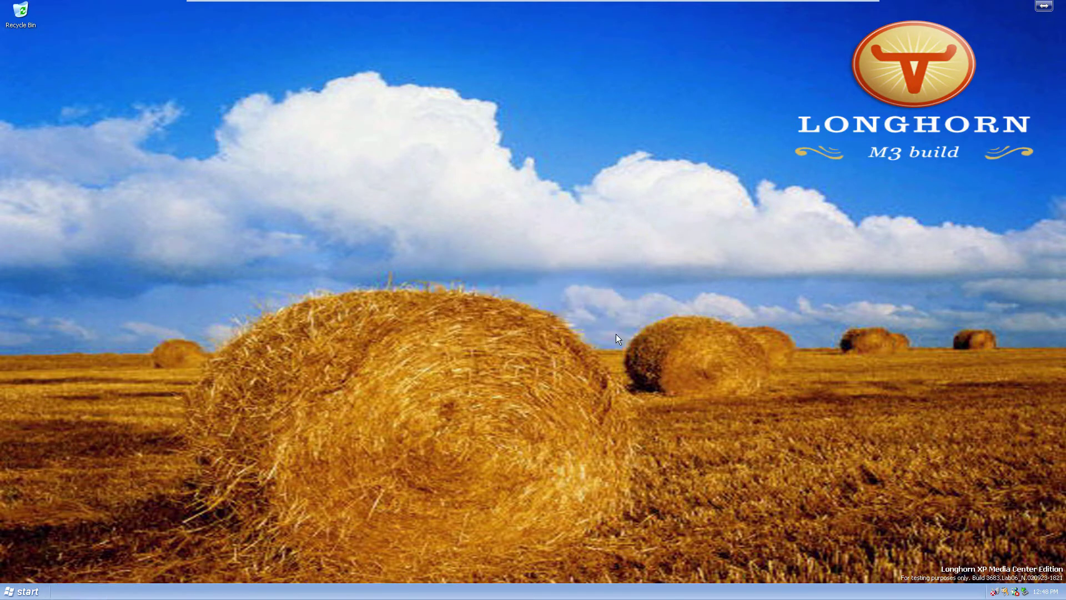
pyautogui.click(676, 433)
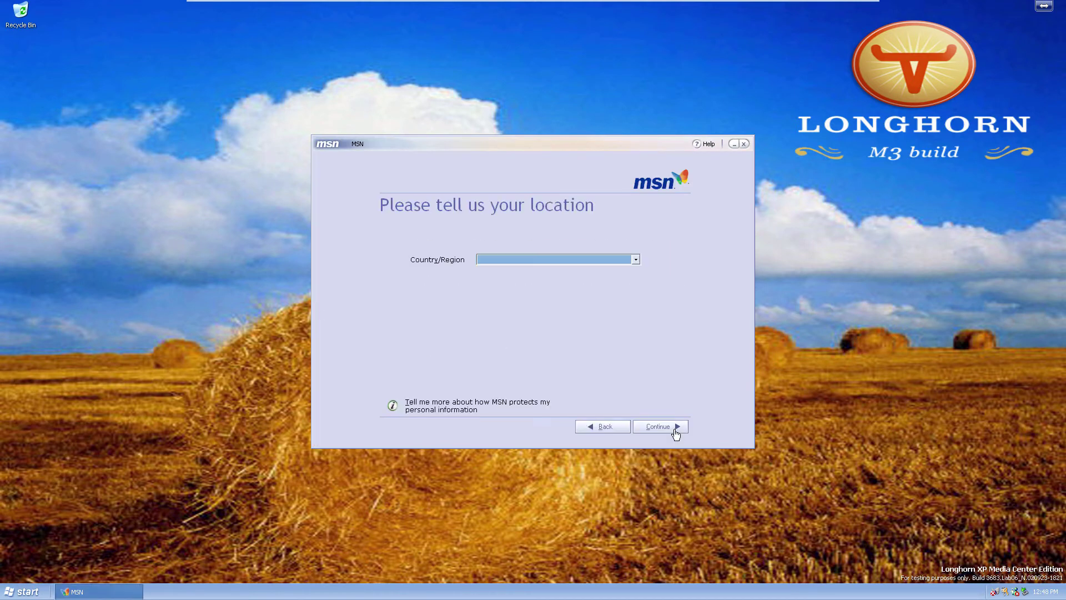
# Set the MSN sign-up country/region to United States and continue.
pyautogui.click(531, 260)
pyautogui.scroll(-9, 519, 354)
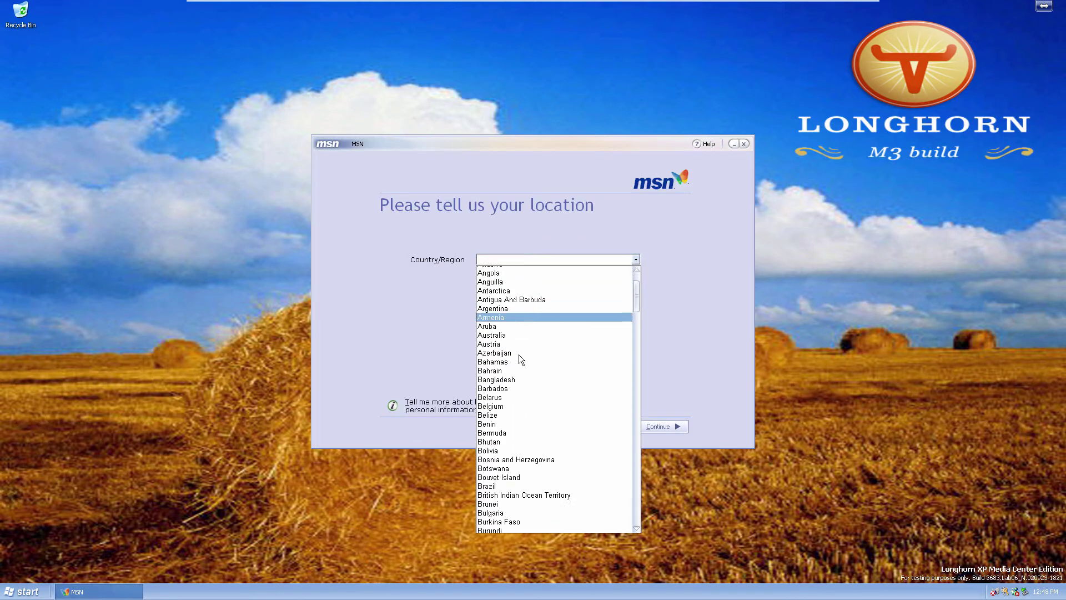
pyautogui.scroll(-20, 578, 410)
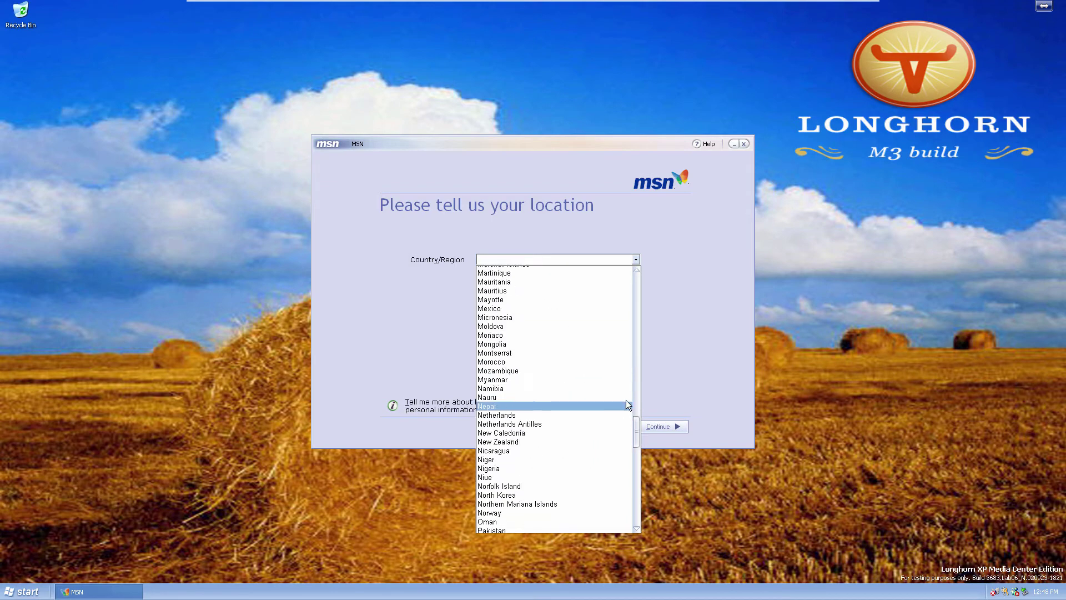
pyautogui.scroll(-20, 637, 443)
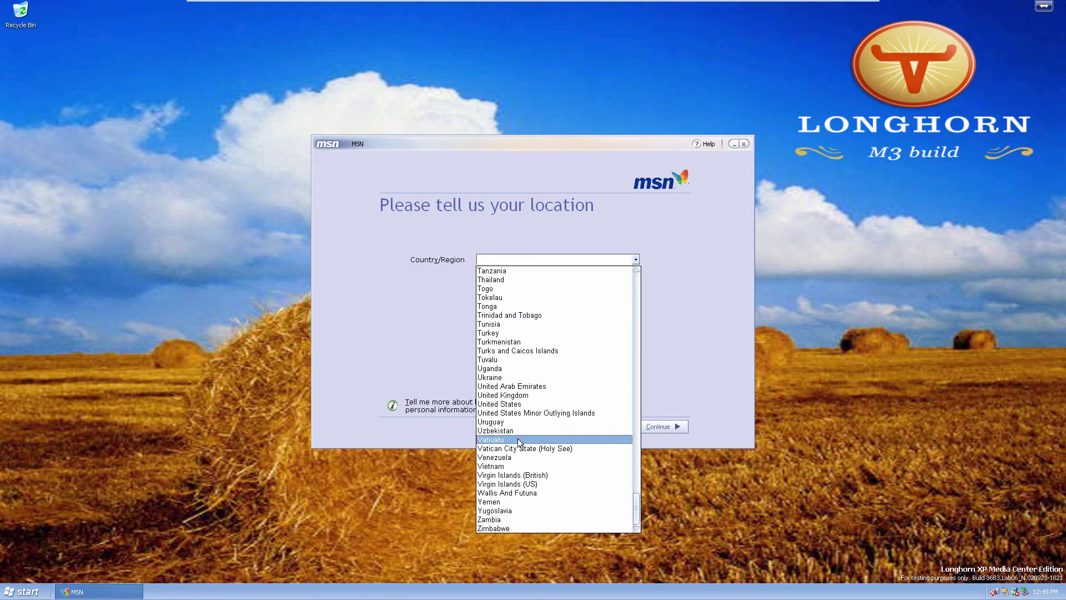
pyautogui.click(525, 404)
pyautogui.click(656, 428)
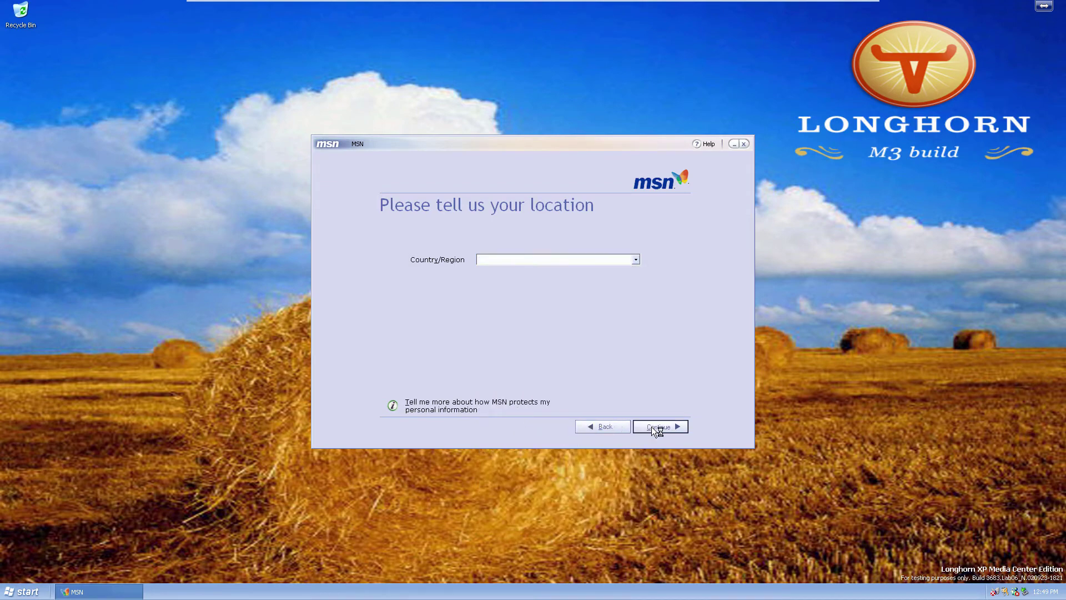
# Continue through the MSN account questions, answering No to having an MSN Internet Access dial-up account, and start connecting.
pyautogui.click(446, 365)
pyautogui.click(659, 427)
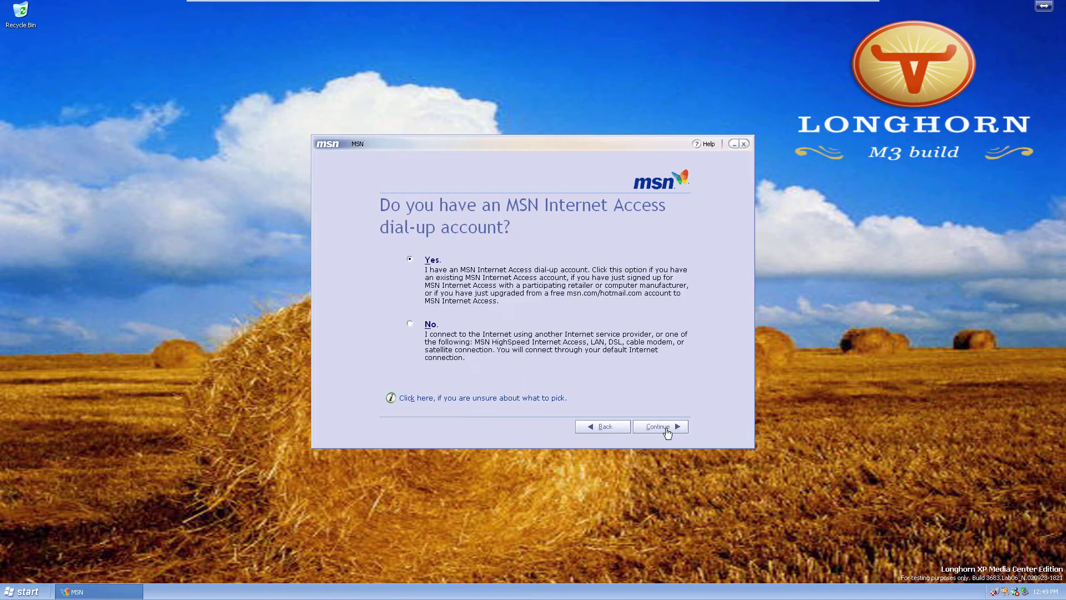
pyautogui.click(516, 356)
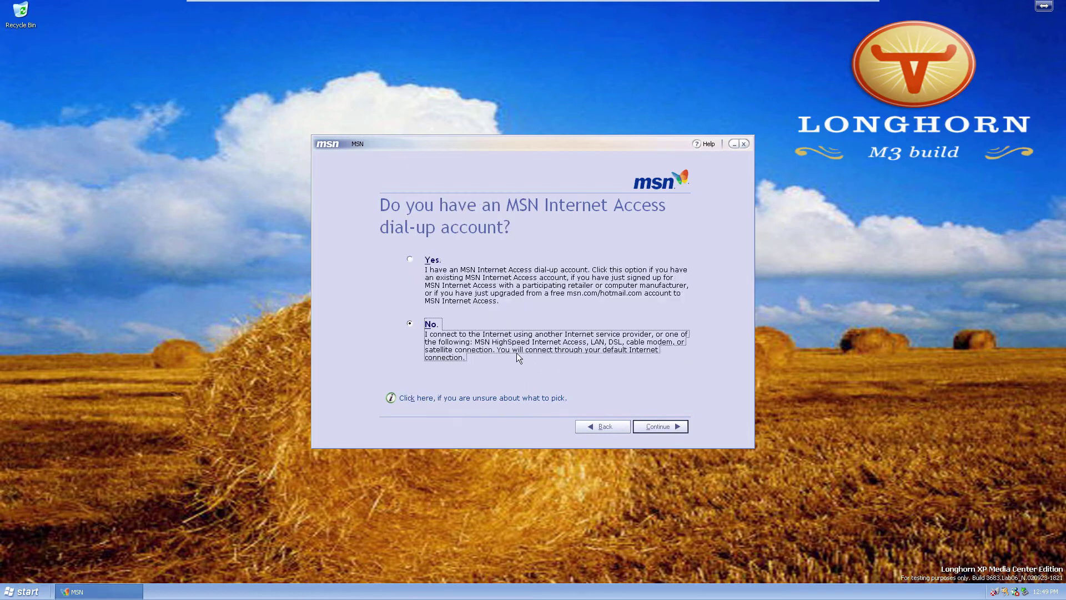
pyautogui.click(659, 428)
# Launch Outlook Express and enter the display name in the Internet Connection Wizard.
pyautogui.click(19, 592)
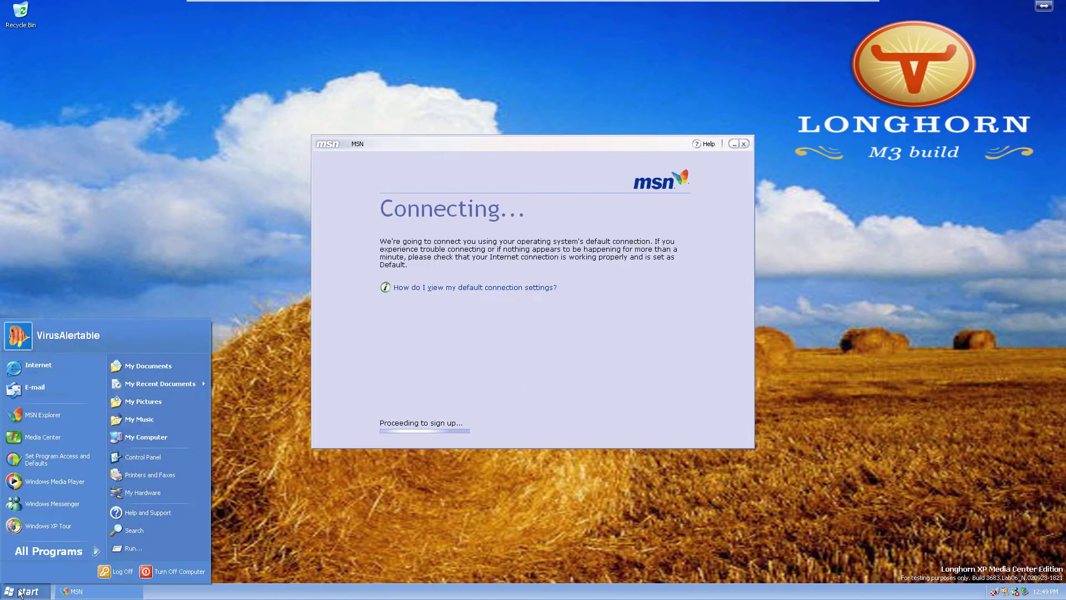
pyautogui.click(45, 392)
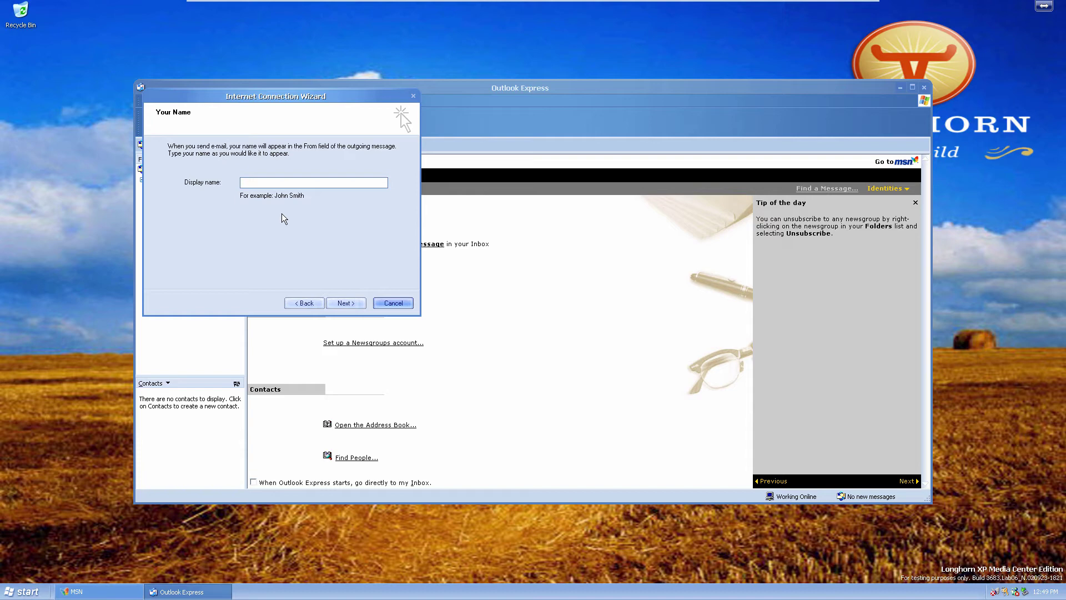
pyautogui.write('VirusAlertable')
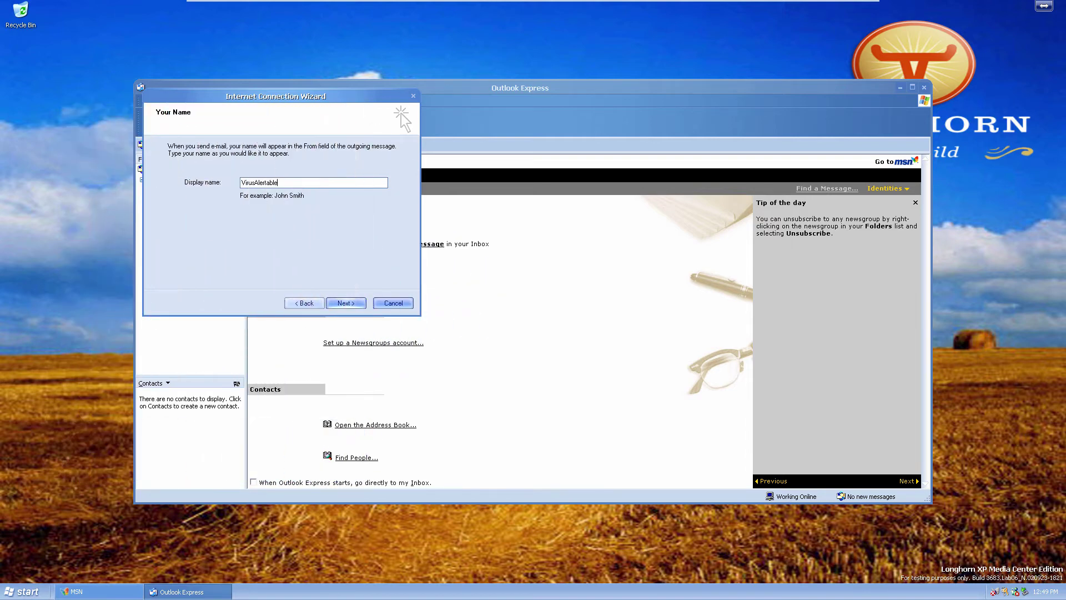
pyautogui.press('Return')
# Complete the mail account wizard with POP3 as the incoming server type and "d" for both the incoming and outgoing servers.
pyautogui.write('a')
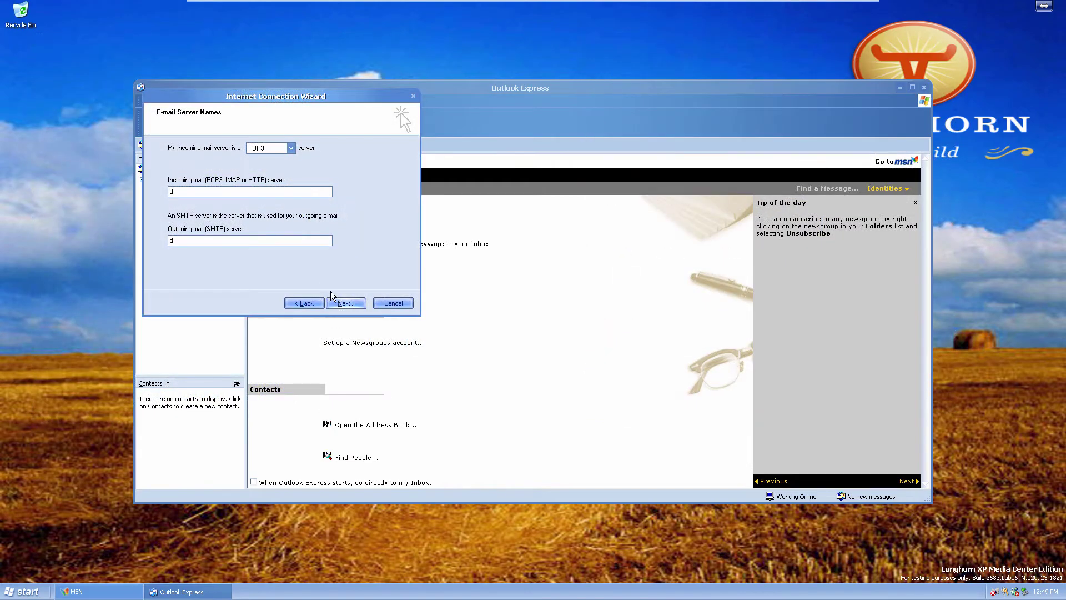
pyautogui.click(345, 303)
pyautogui.click(345, 303)
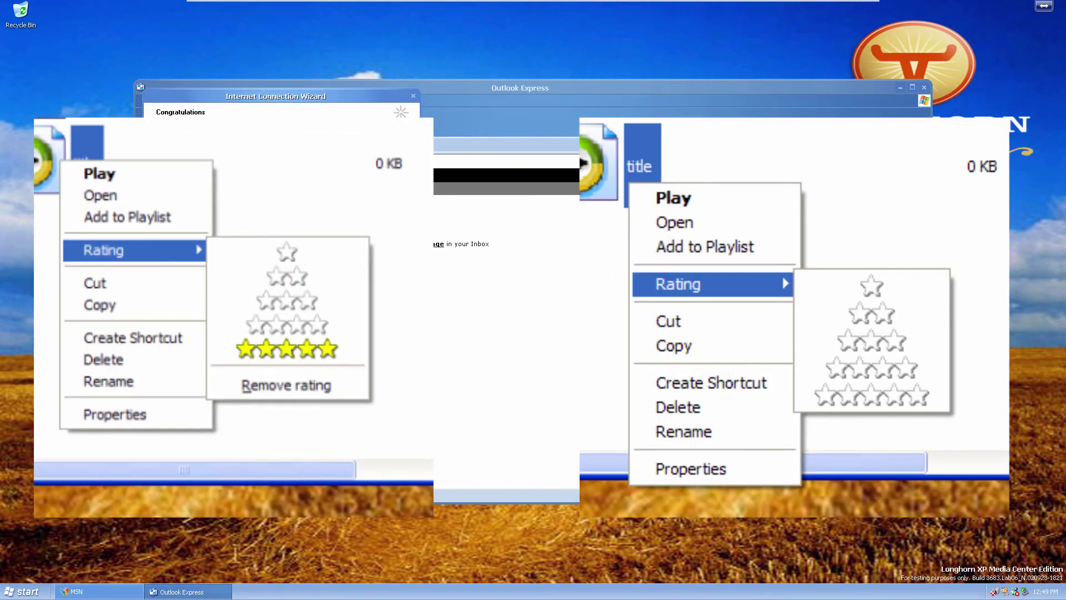
pyautogui.press('Return')
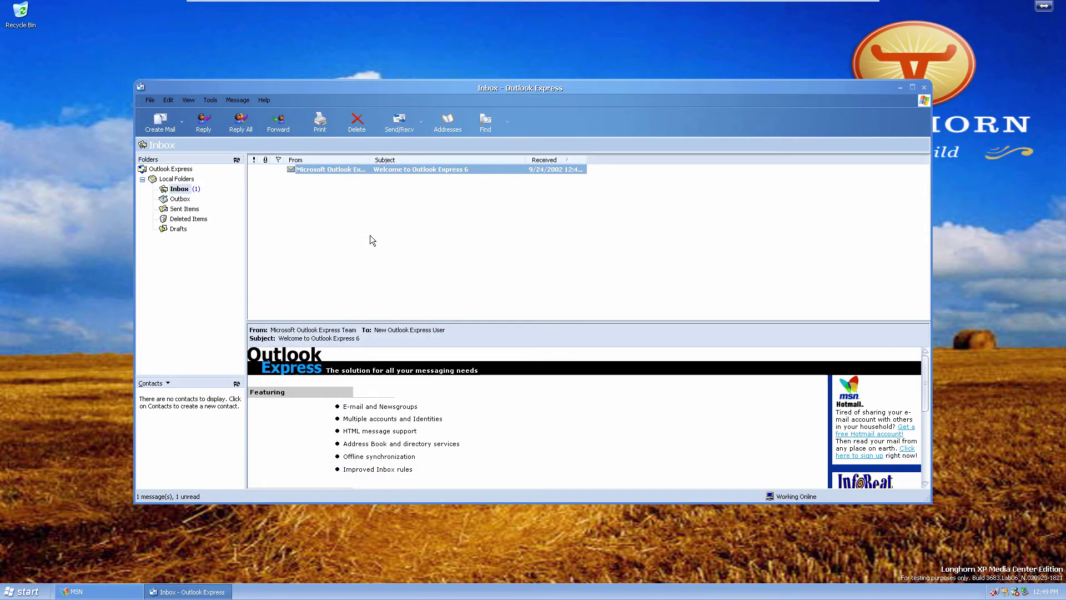
# Read the Outlook Express welcome message in the Inbox preview, sort by subject, and open the message in its own window.
pyautogui.scroll(-10, 388, 416)
pyautogui.scroll(10, 389, 417)
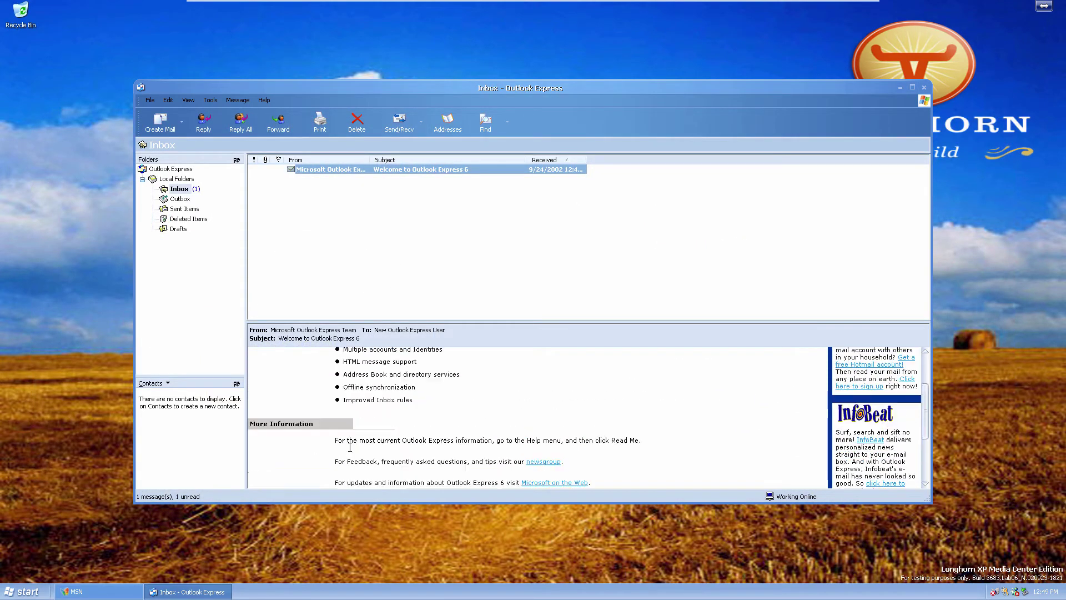
pyautogui.click(434, 159)
pyautogui.doubleClick(426, 167)
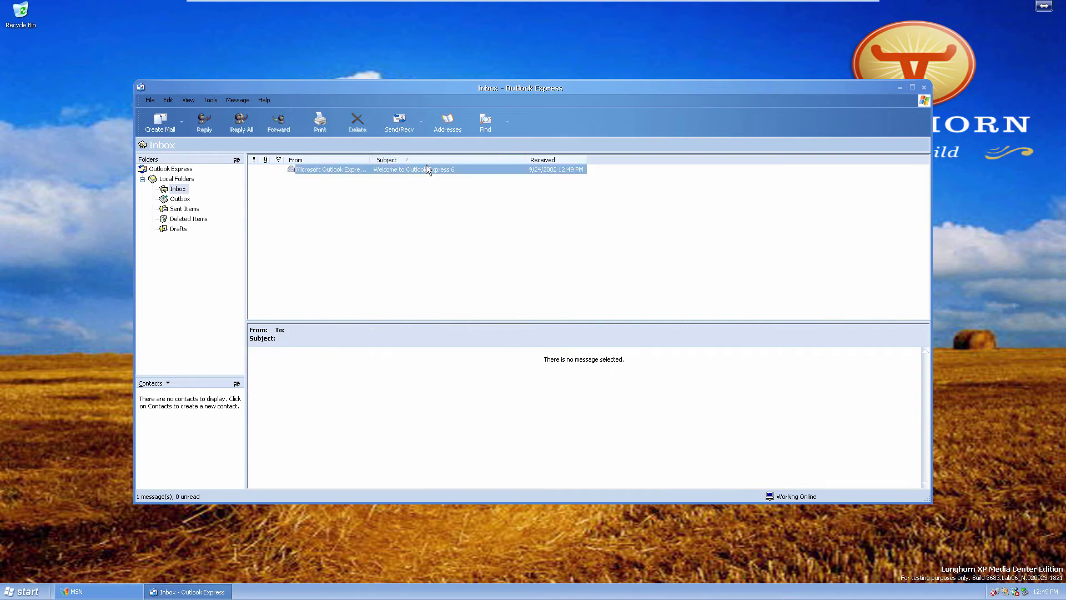
pyautogui.scroll(-10, 543, 335)
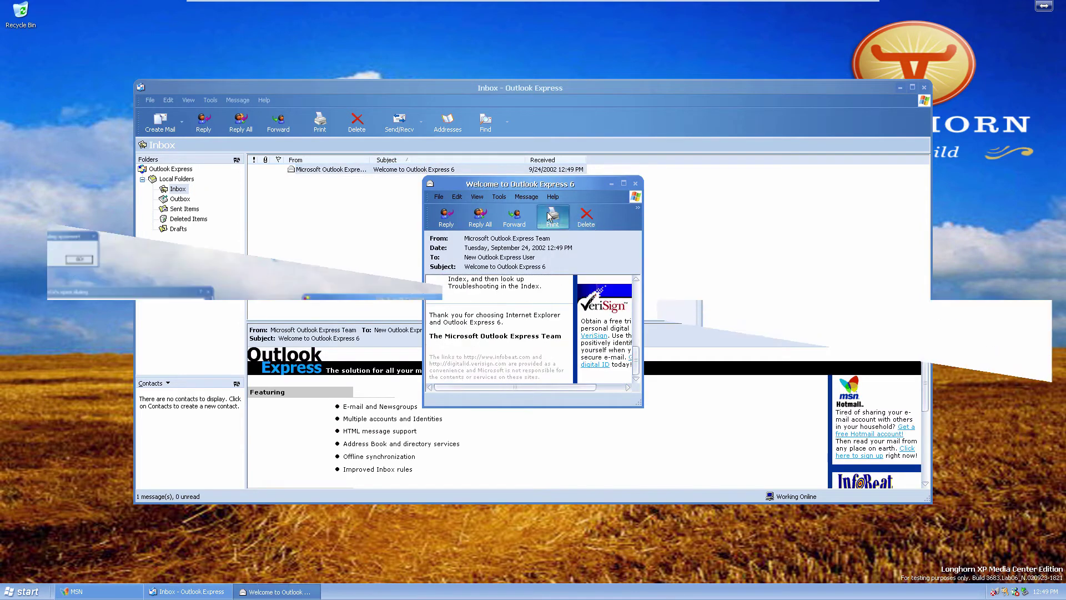
# Open a reply and a forward of the welcome message, closing each without sending.
pyautogui.click(446, 218)
pyautogui.scroll(-10, 562, 195)
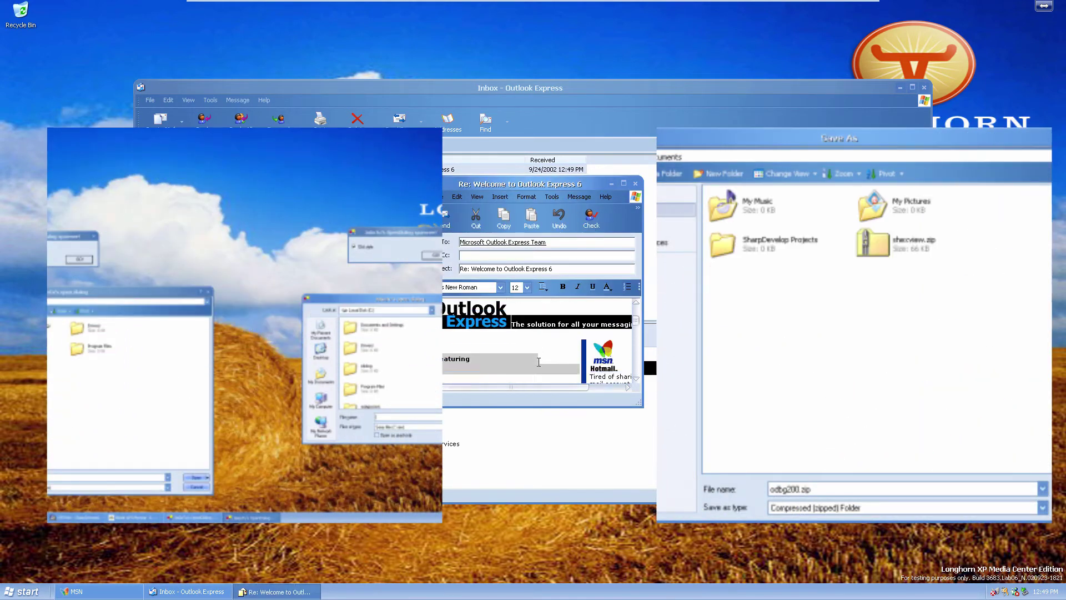
pyautogui.scroll(10, 562, 195)
pyautogui.click(635, 183)
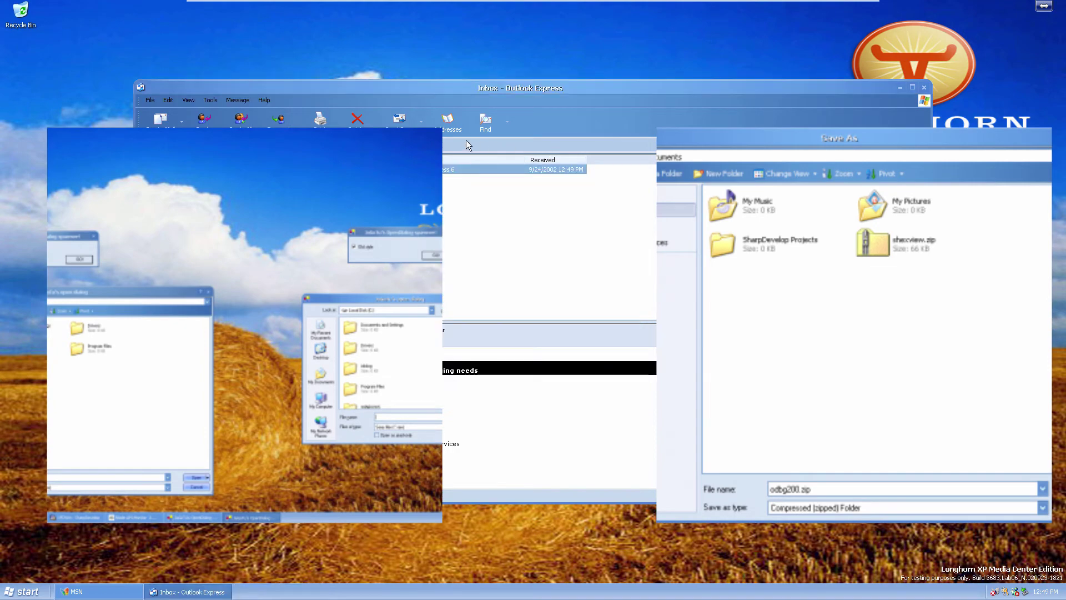
pyautogui.click(279, 119)
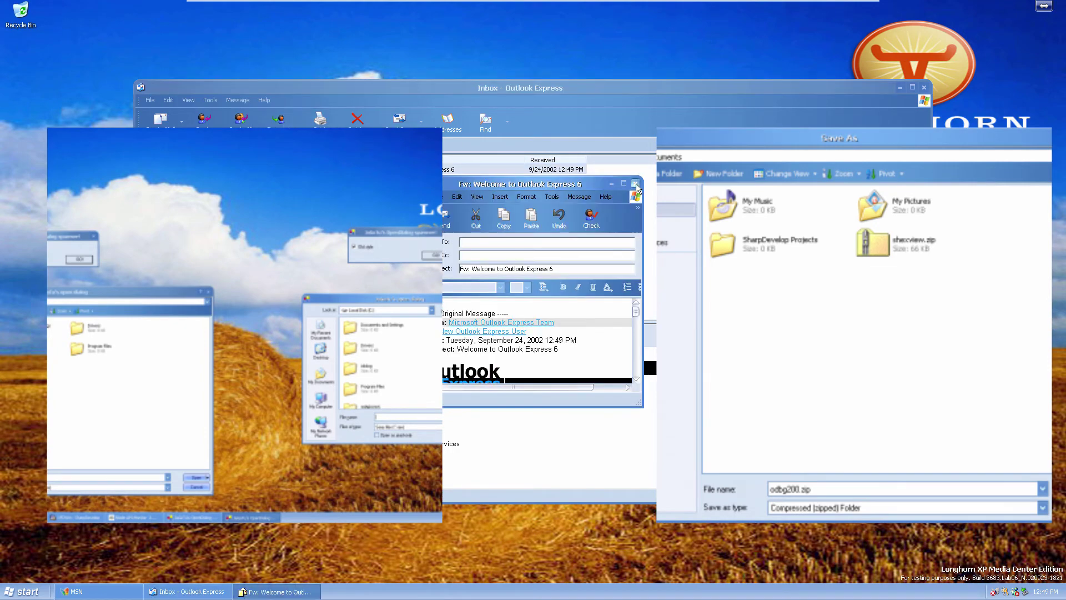
pyautogui.click(636, 184)
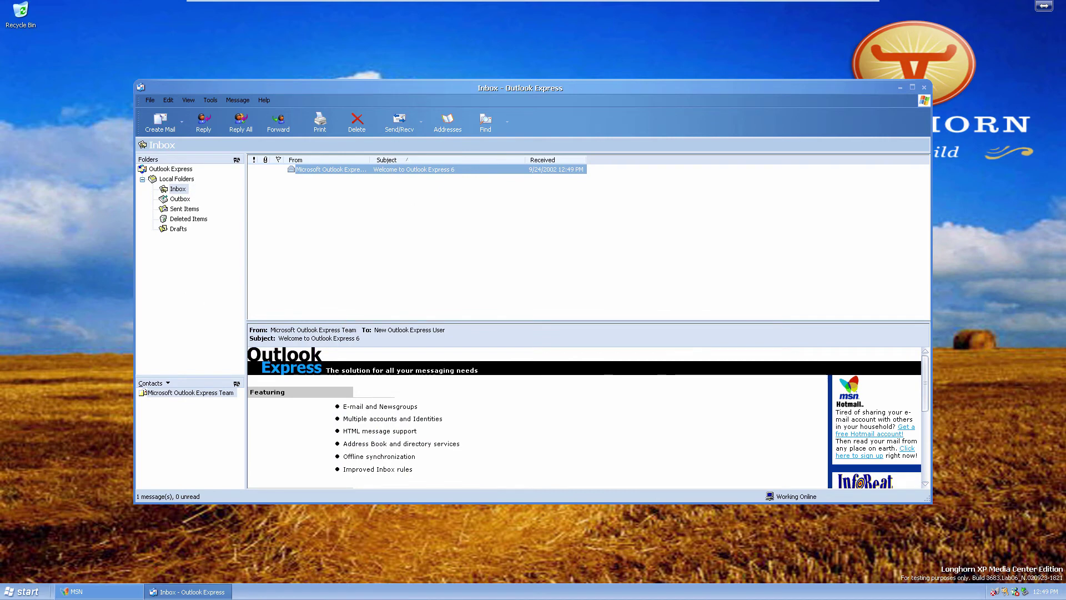
# View the Drafts and Sent Items folders, maximize the Outlook Express window and close it.
pyautogui.click(177, 228)
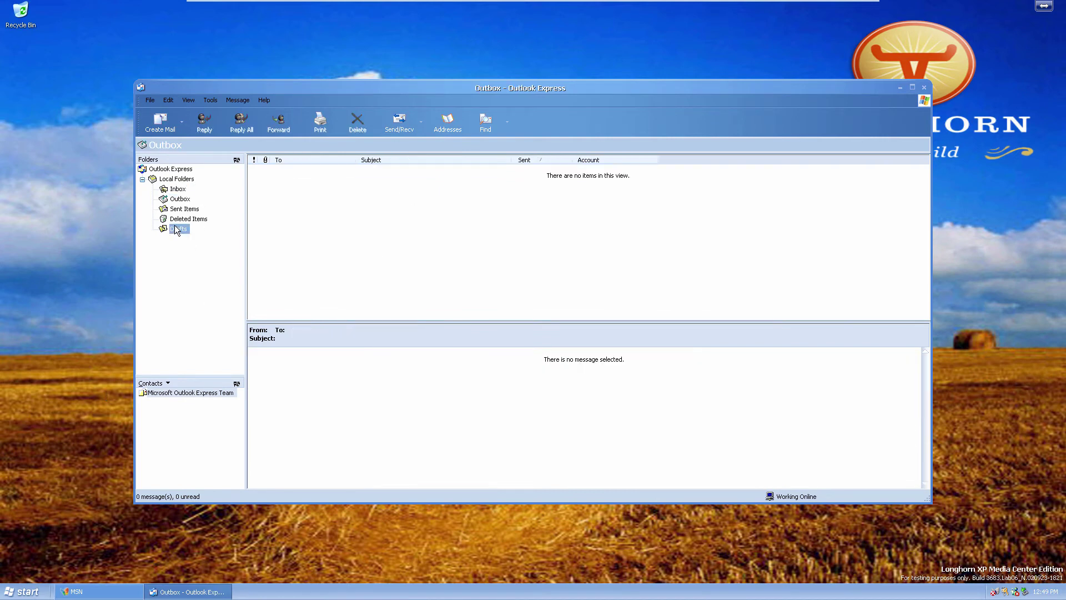
pyautogui.click(184, 208)
pyautogui.click(912, 88)
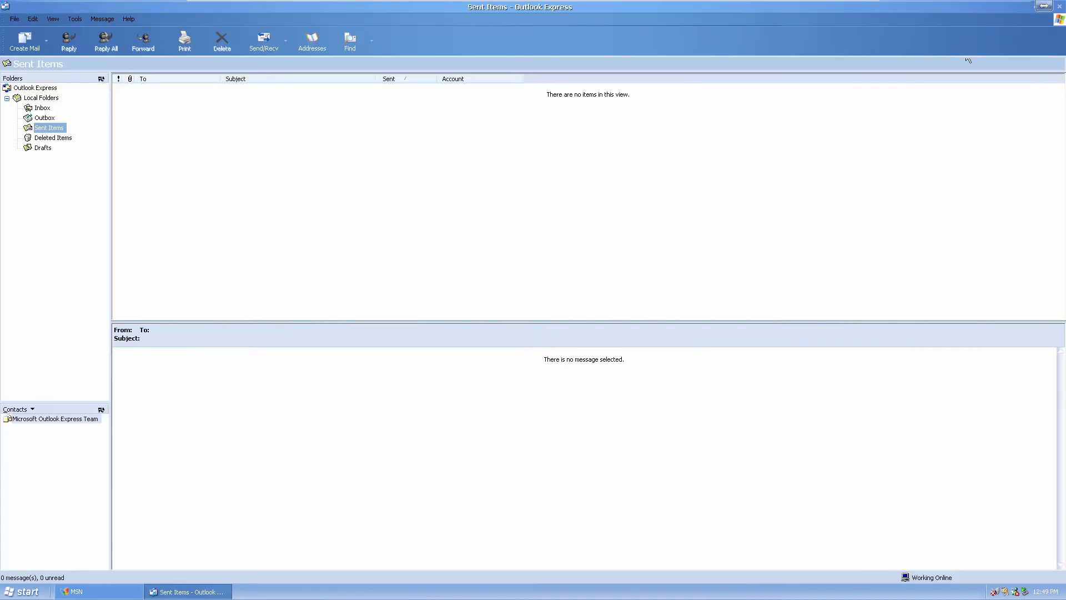
pyautogui.click(1060, 7)
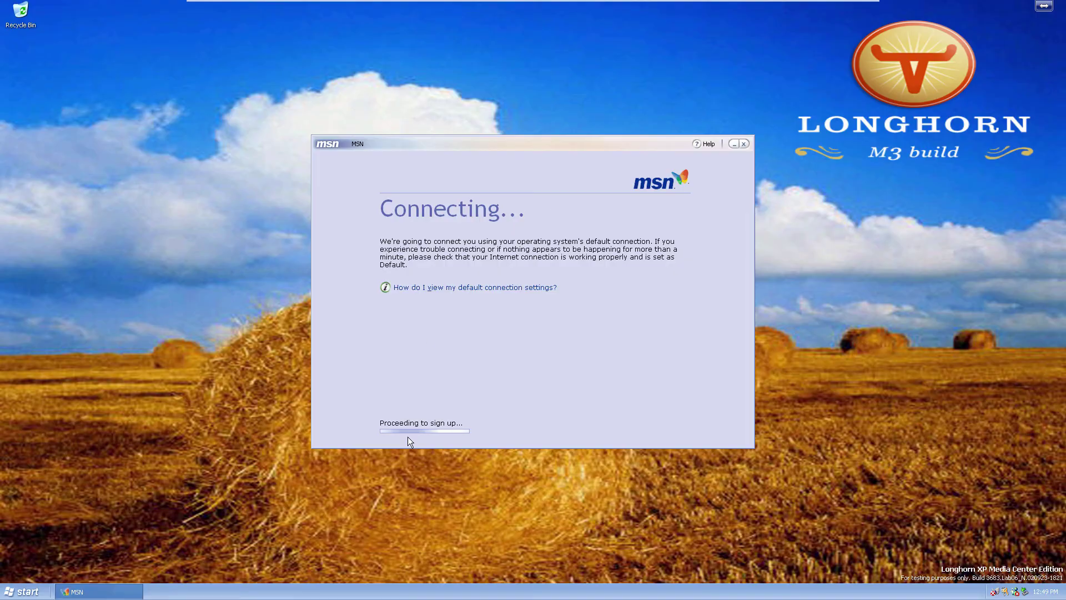
# Launch Windows Messenger, try to add a .NET Passport, cancel the wizard, and close Messenger with its notice.
pyautogui.click(27, 593)
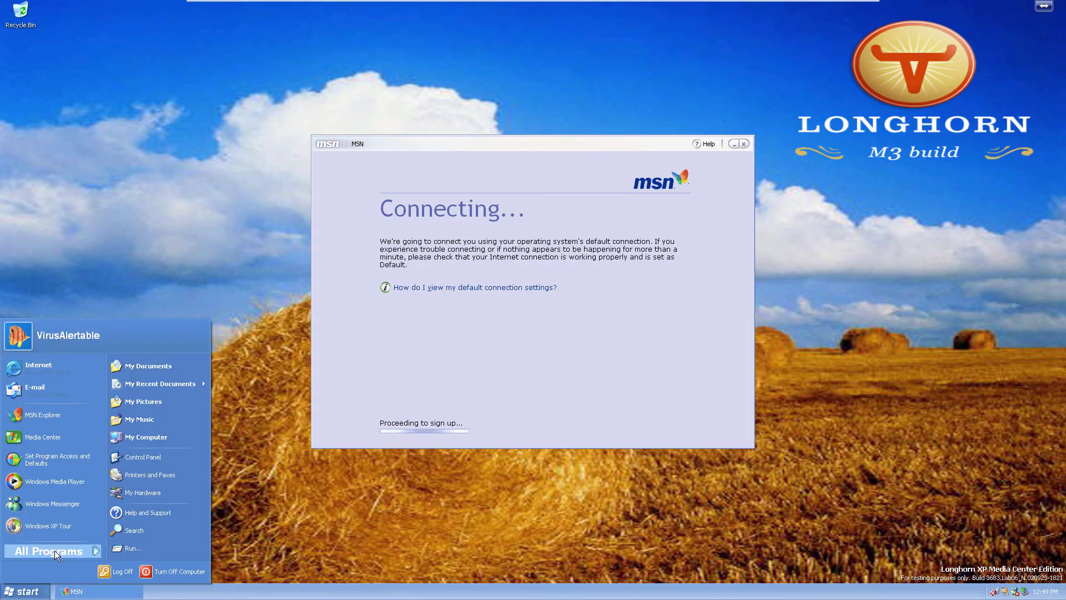
pyautogui.click(49, 505)
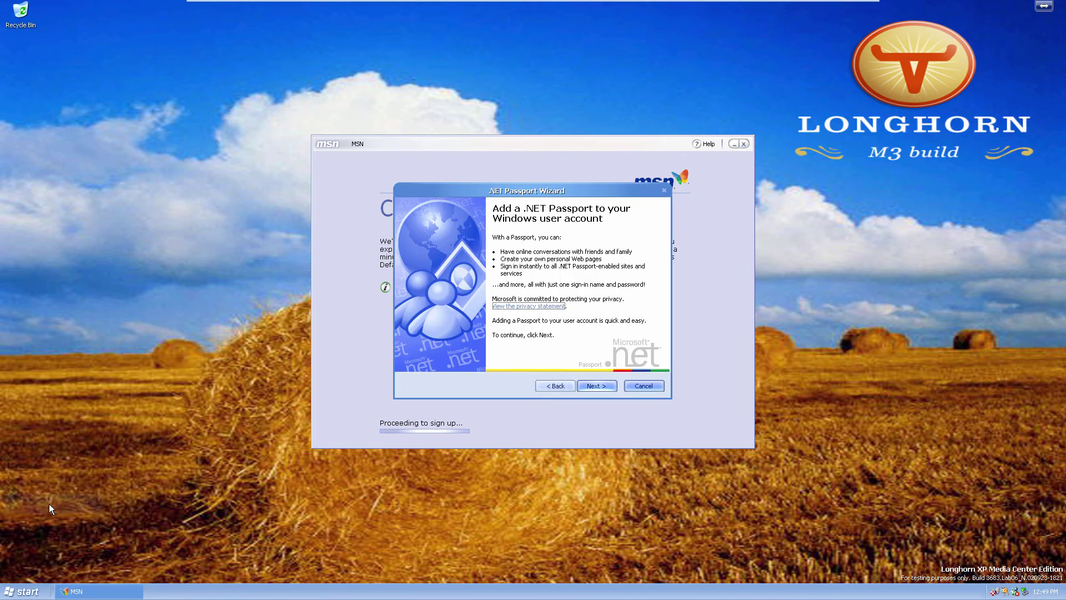
pyautogui.click(601, 385)
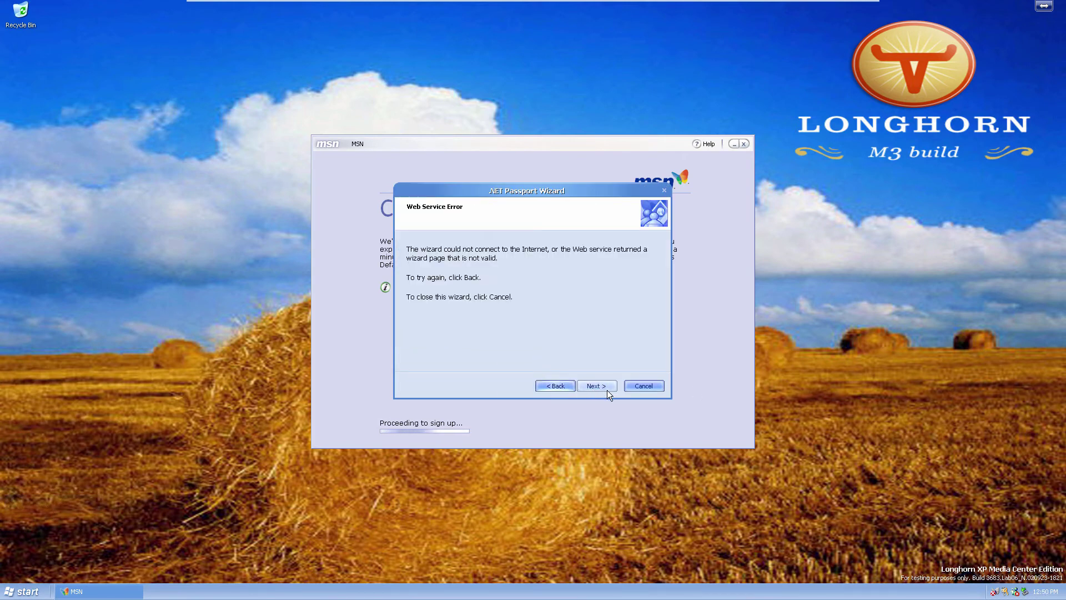
pyautogui.click(644, 387)
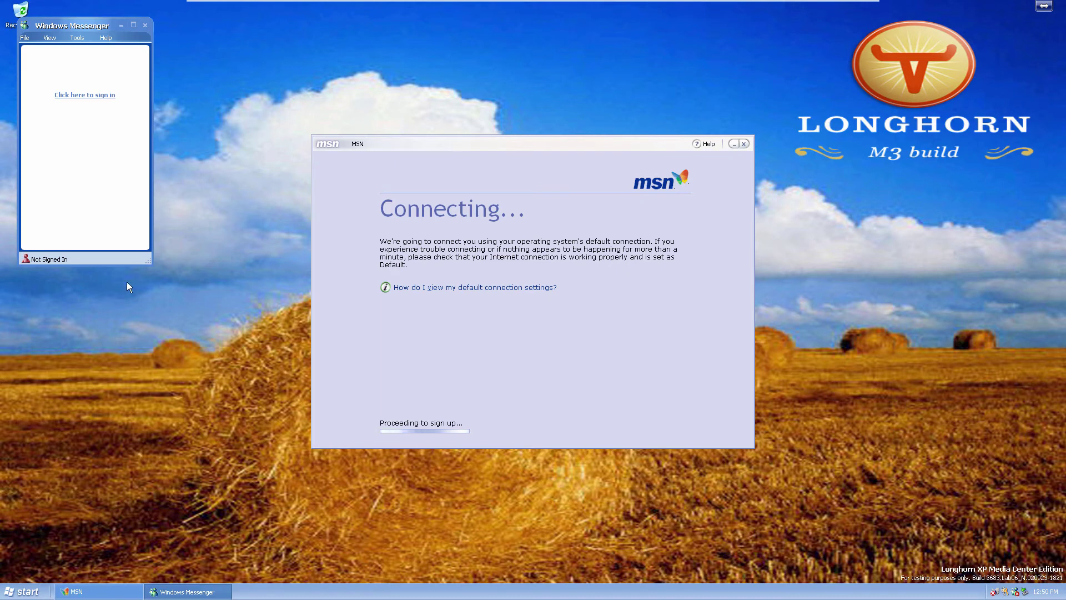
pyautogui.click(144, 25)
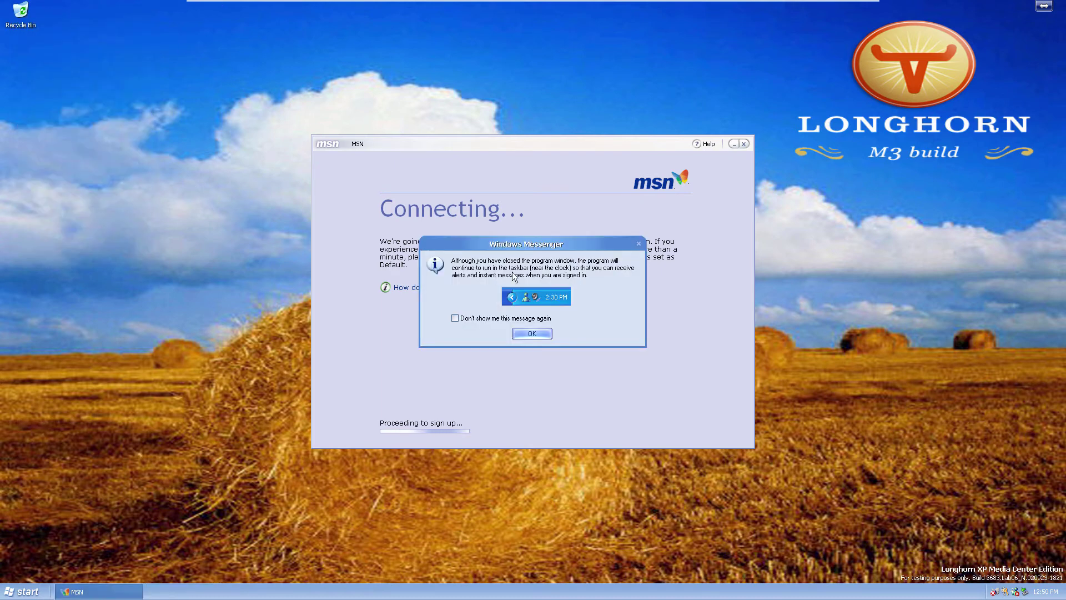
pyautogui.click(531, 335)
# Launch Windows Media Player, view its Media Guide page and close the player.
pyautogui.click(25, 590)
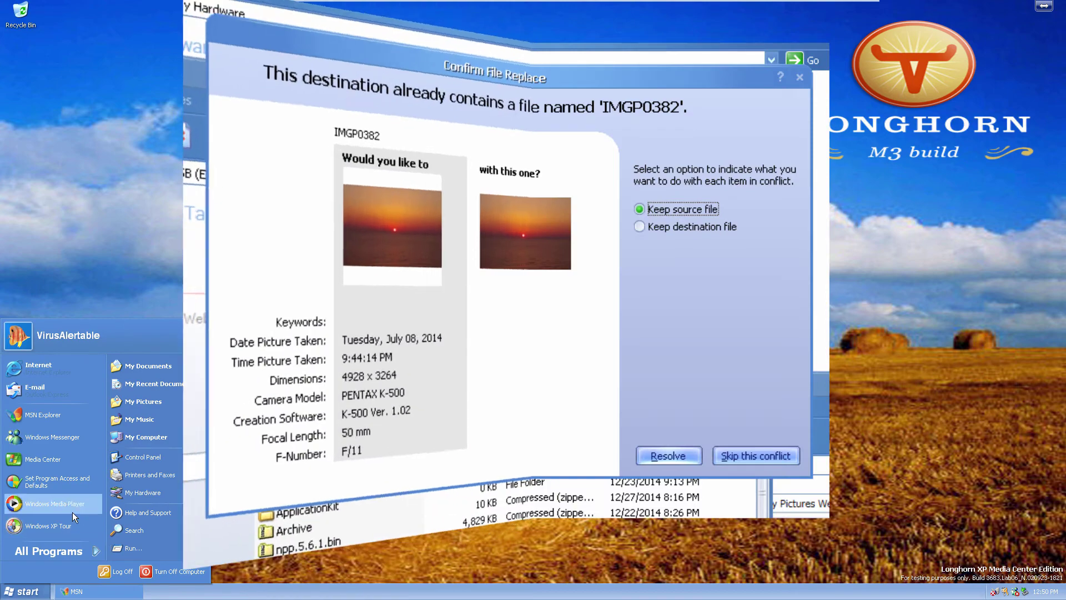
pyautogui.click(75, 506)
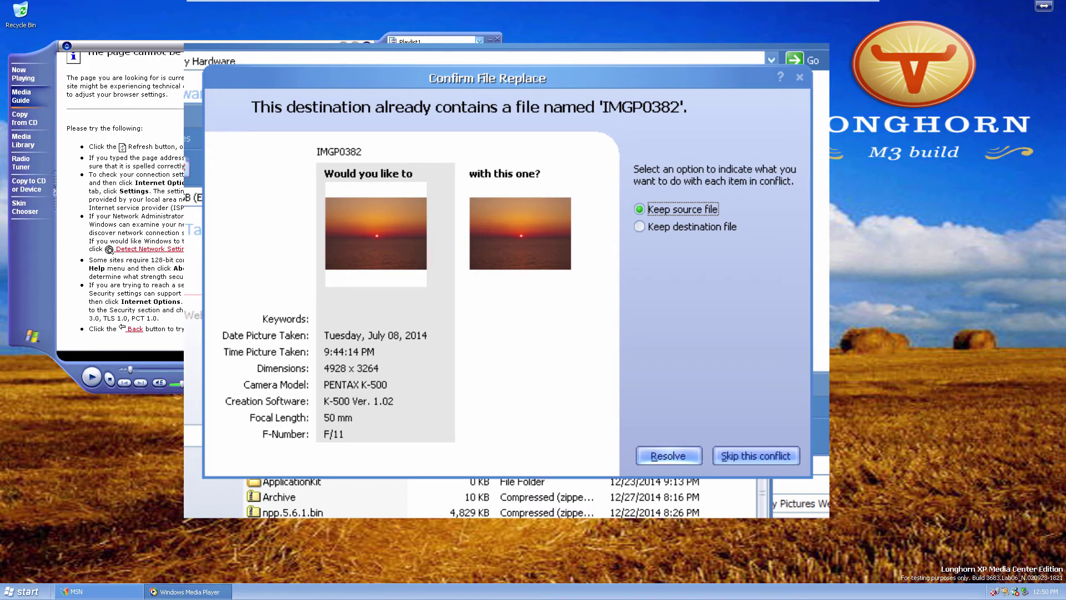
pyautogui.click(500, 38)
# Open Windows Update, view its web page in a maximized window, and close it.
pyautogui.press('super')
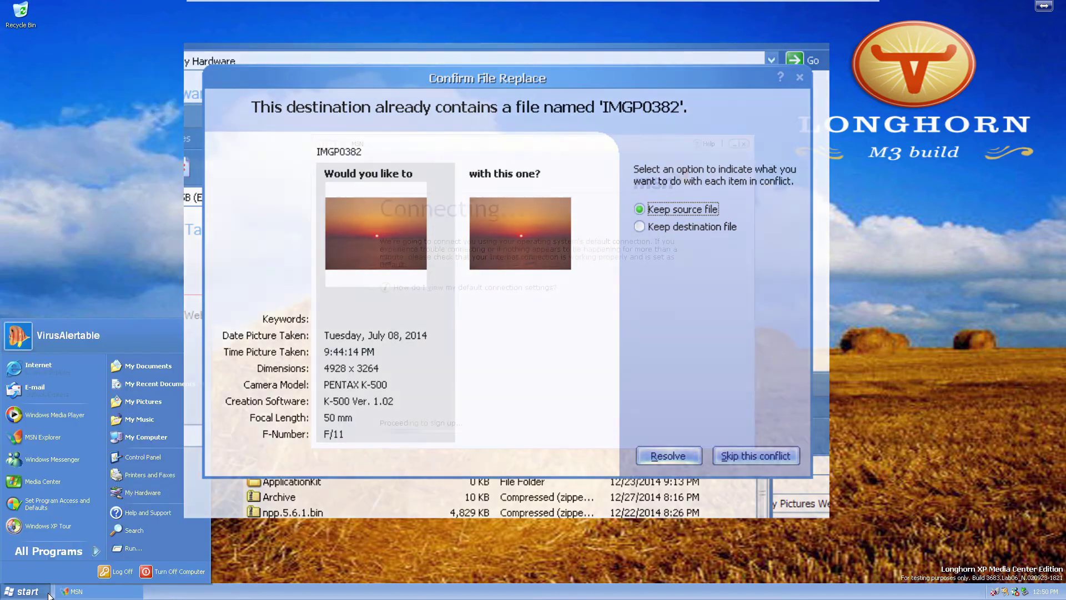
pyautogui.moveTo(52, 551)
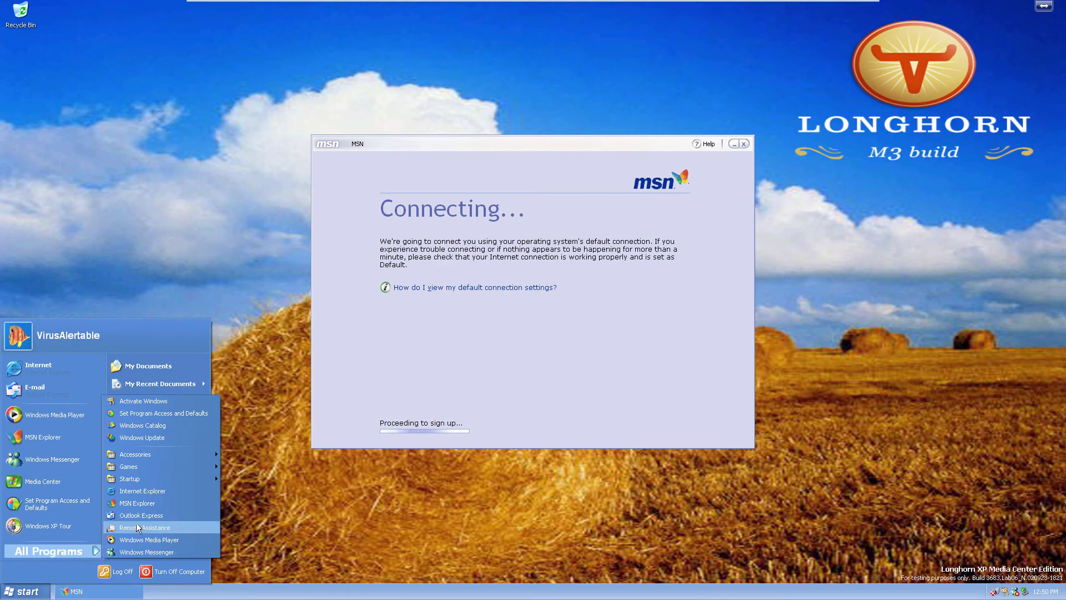
pyautogui.click(168, 439)
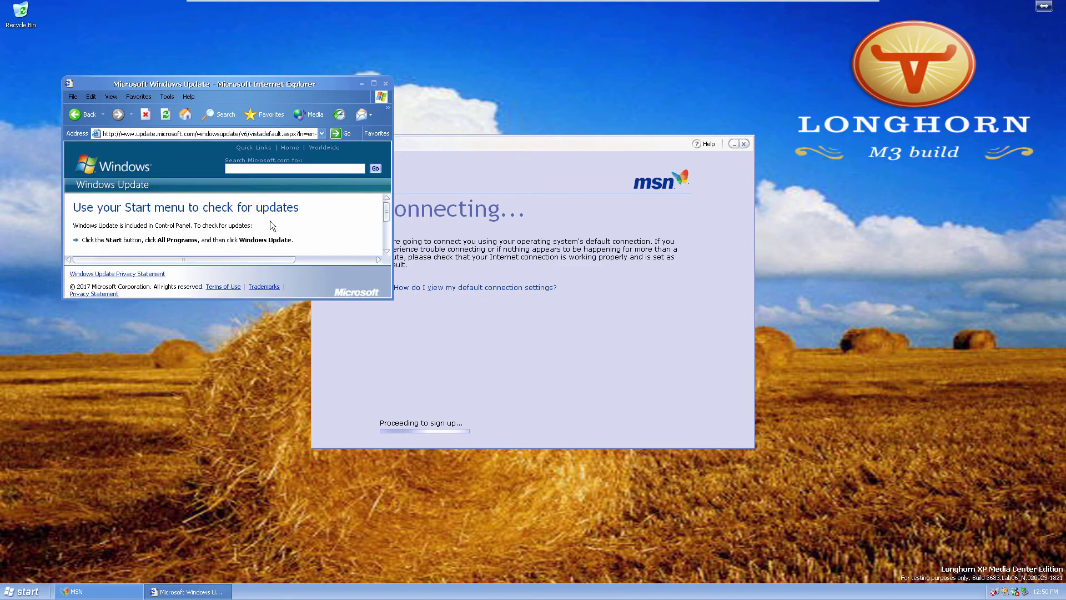
pyautogui.click(374, 84)
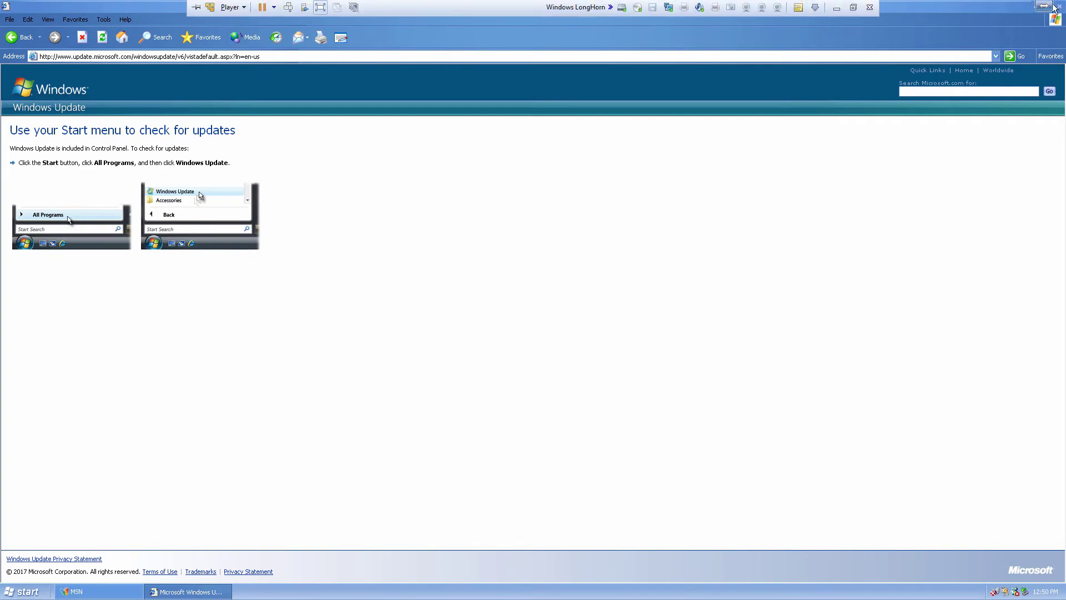
pyautogui.hotkey('alt', 'F4')
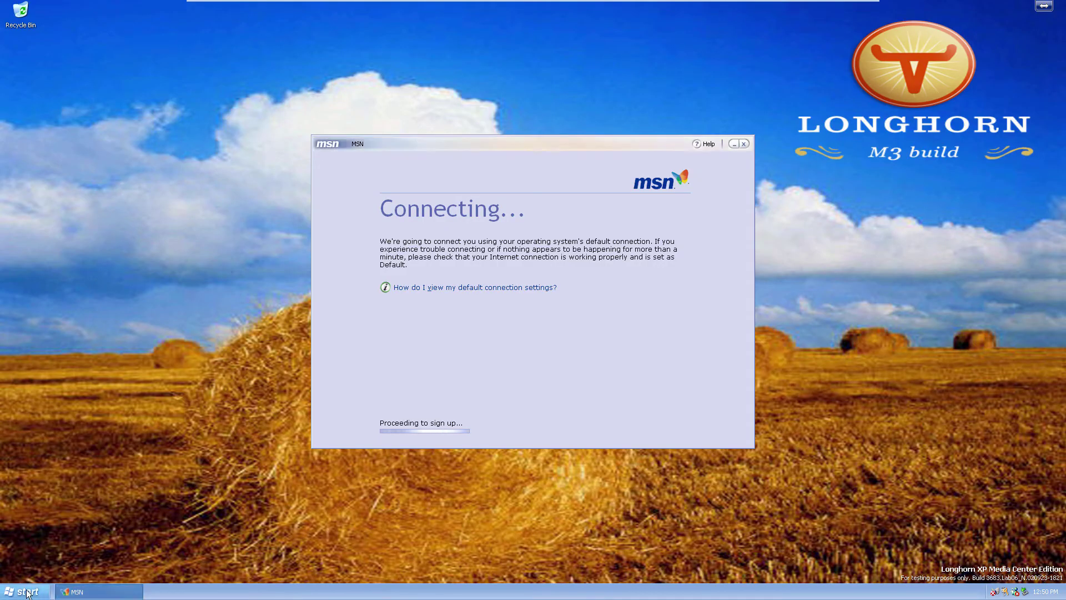
# Launch Paint from the Accessories, maximize its window and close it without saving the drawing.
pyautogui.click(22, 591)
pyautogui.moveTo(61, 551)
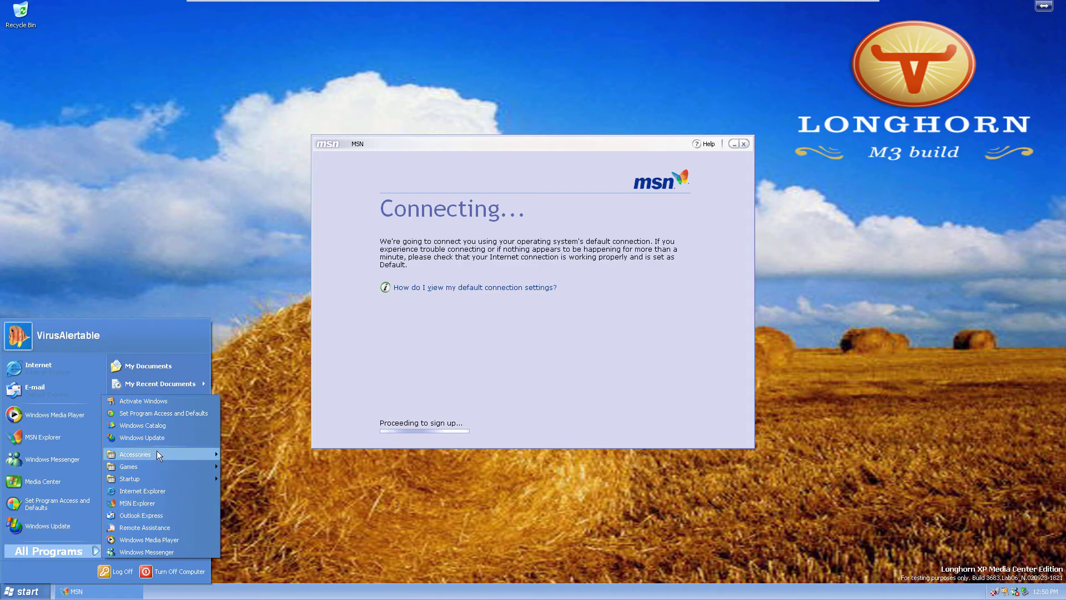
pyautogui.moveTo(157, 450)
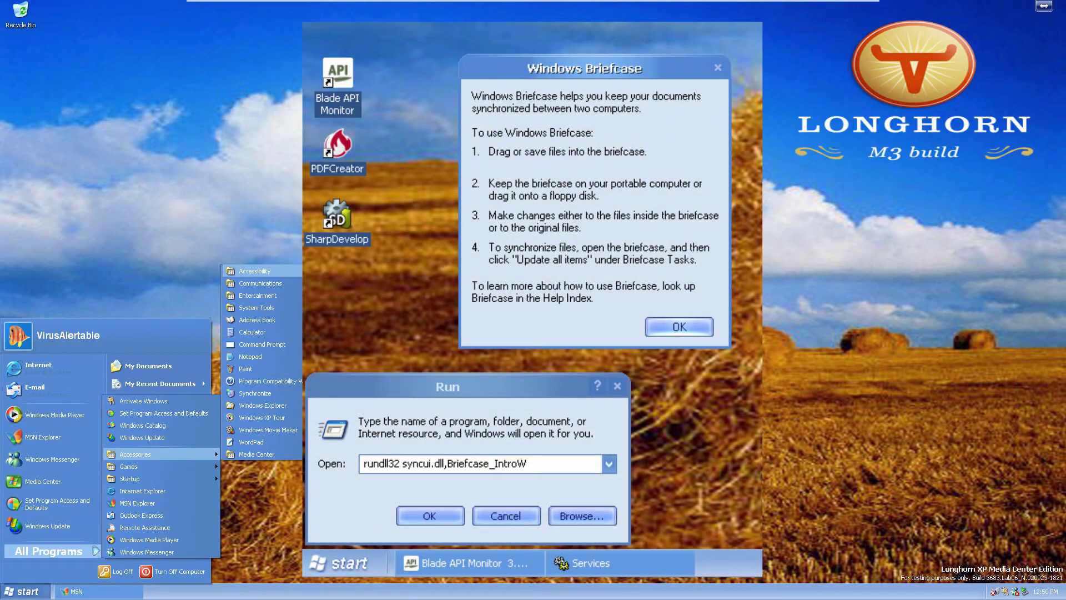
pyautogui.moveTo(292, 281)
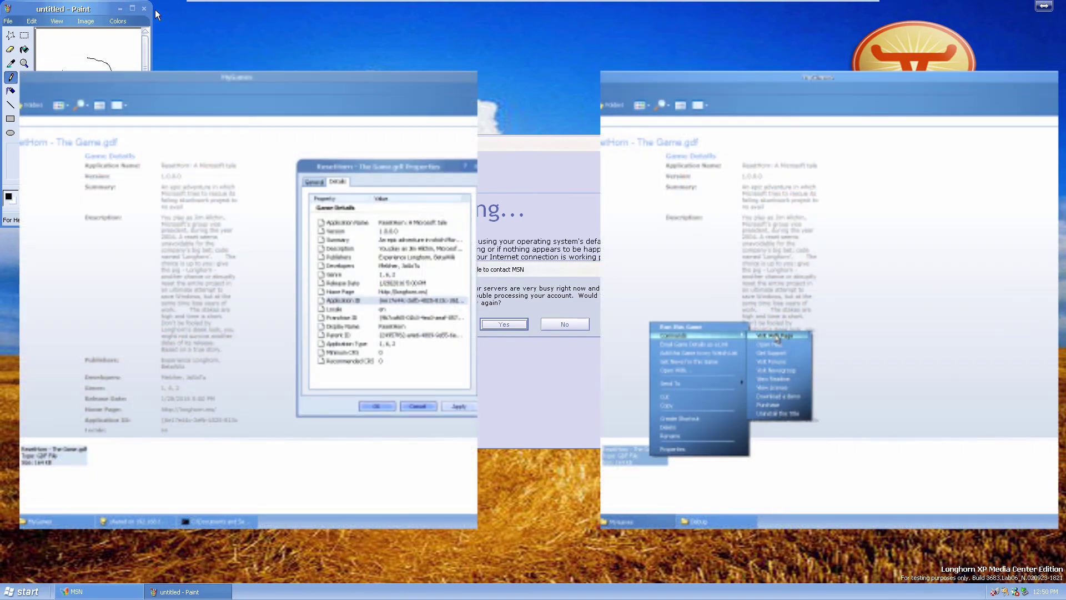
pyautogui.click(132, 8)
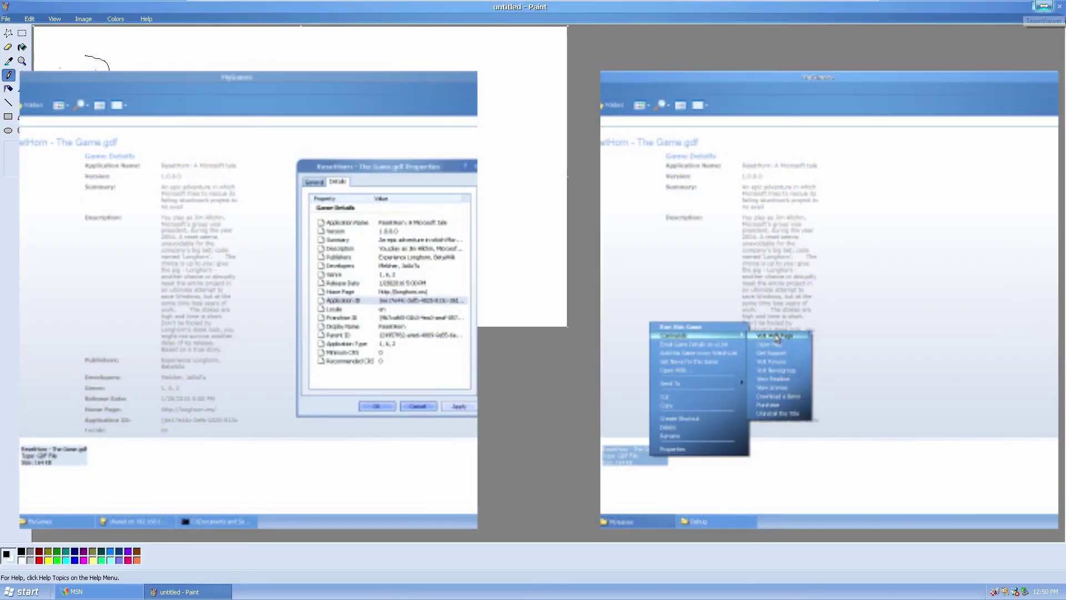
pyautogui.click(1060, 6)
pyautogui.click(525, 318)
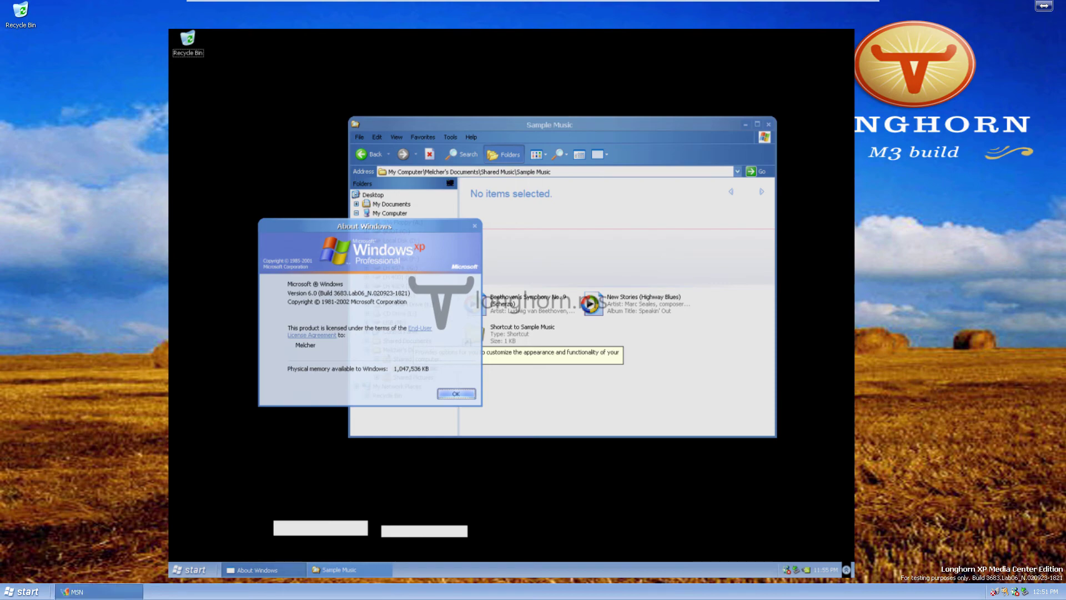
# Launch Internet Checkers from the Games group and quit at its introduction screen.
pyautogui.click(44, 590)
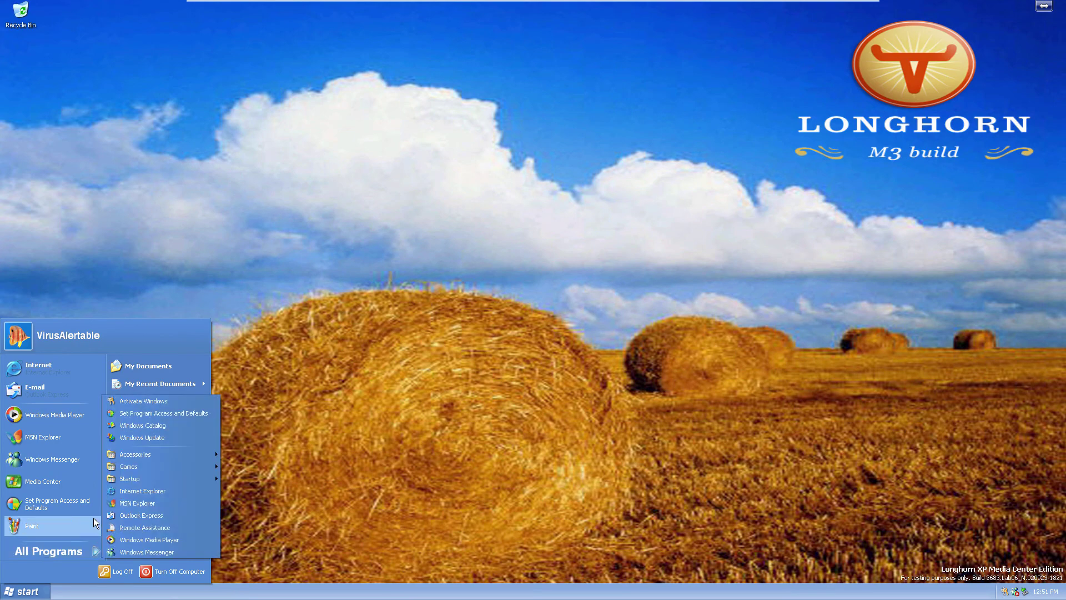
pyautogui.moveTo(140, 468)
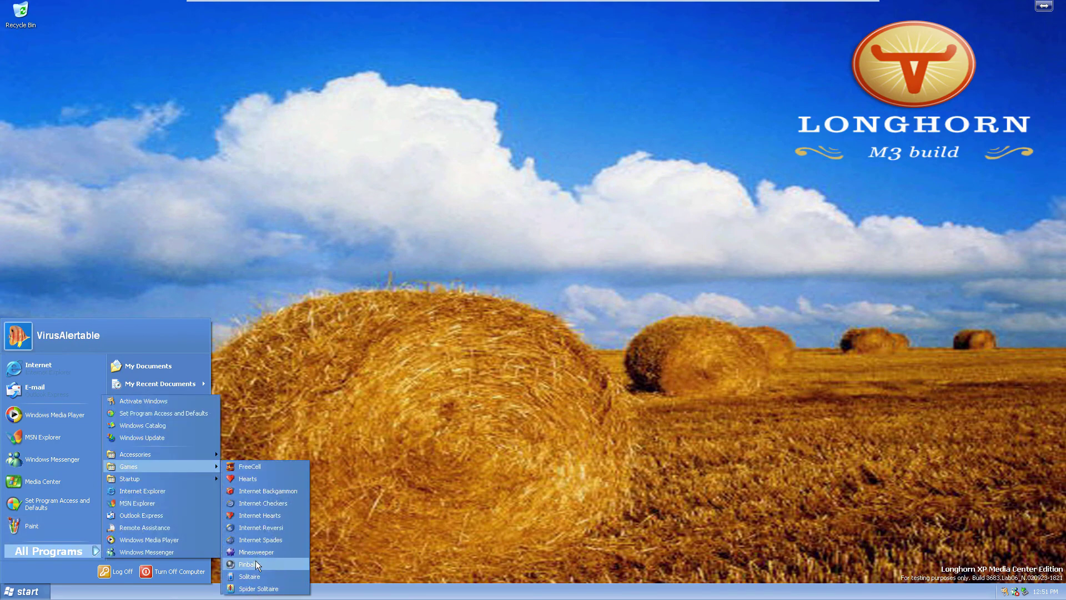
pyautogui.click(252, 500)
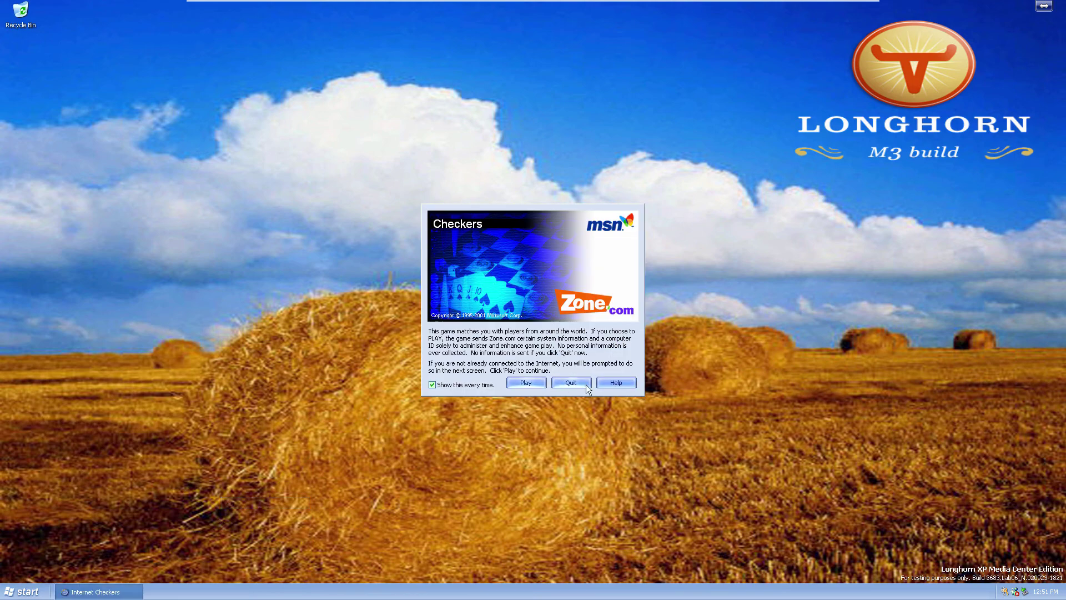
pyautogui.click(571, 382)
# Launch Internet Explorer, check its version in the About information, and close the browser.
pyautogui.click(22, 591)
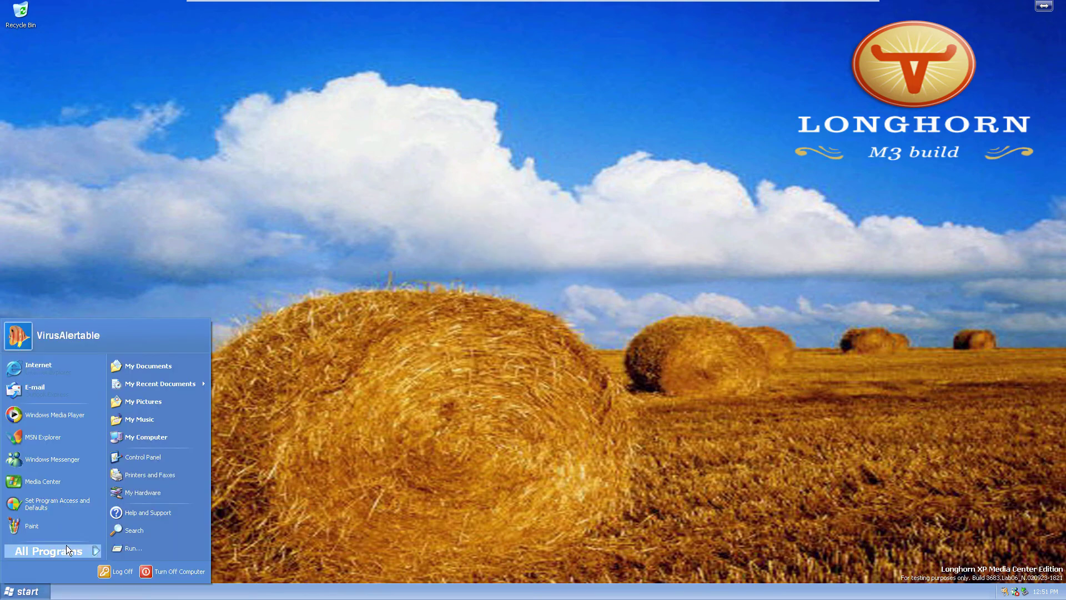
pyautogui.moveTo(68, 552)
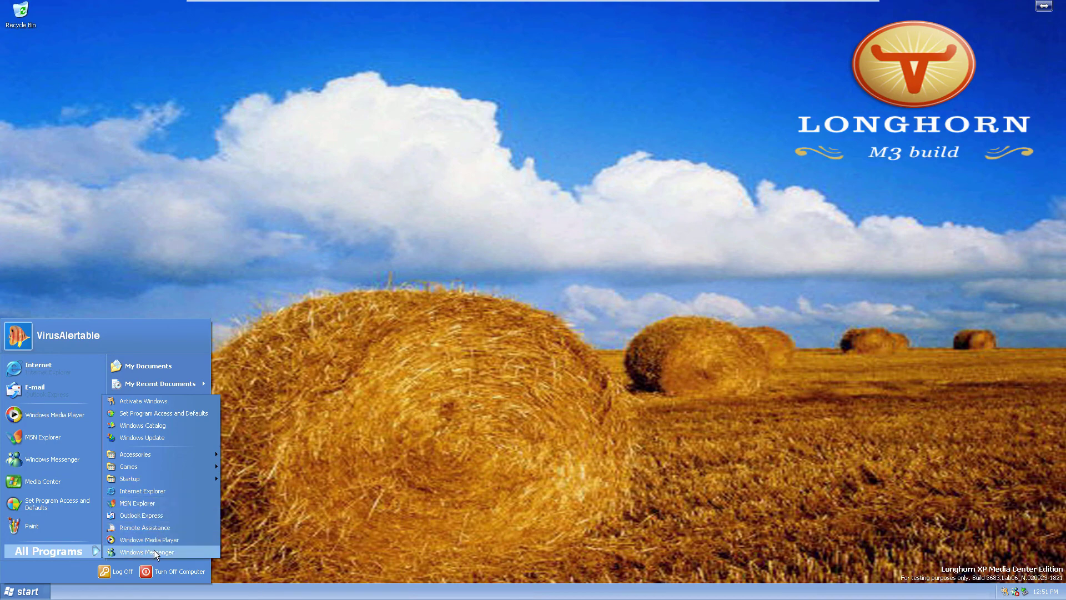
pyautogui.click(149, 493)
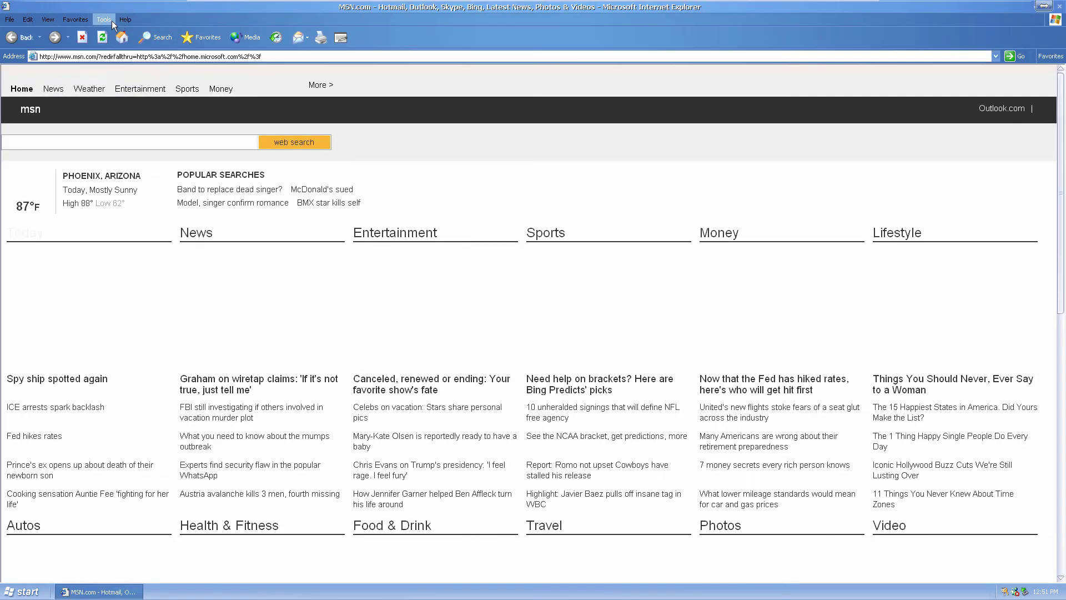
pyautogui.click(123, 20)
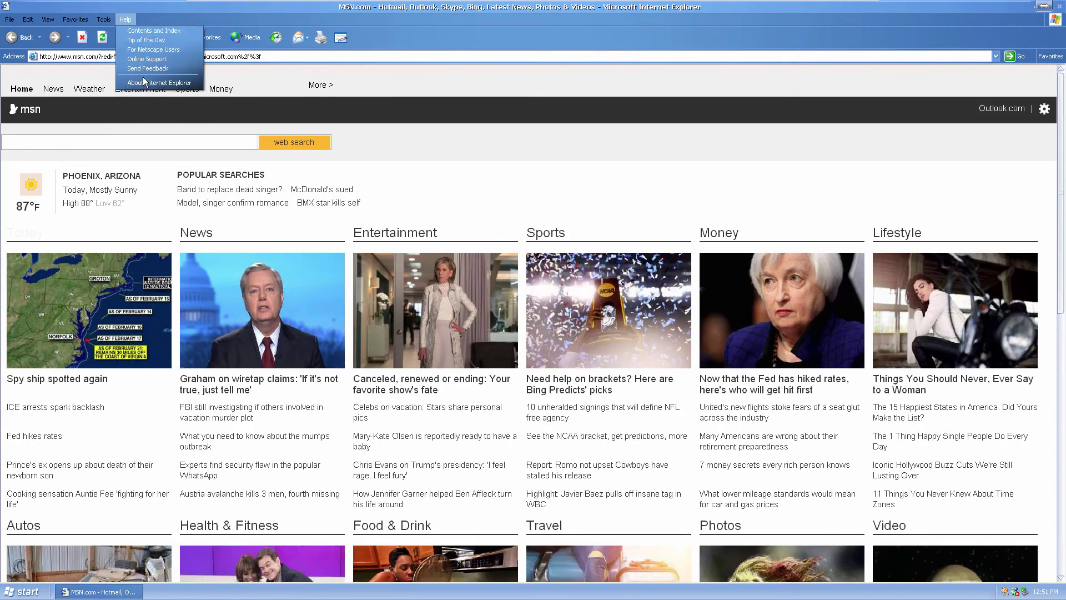
pyautogui.click(145, 82)
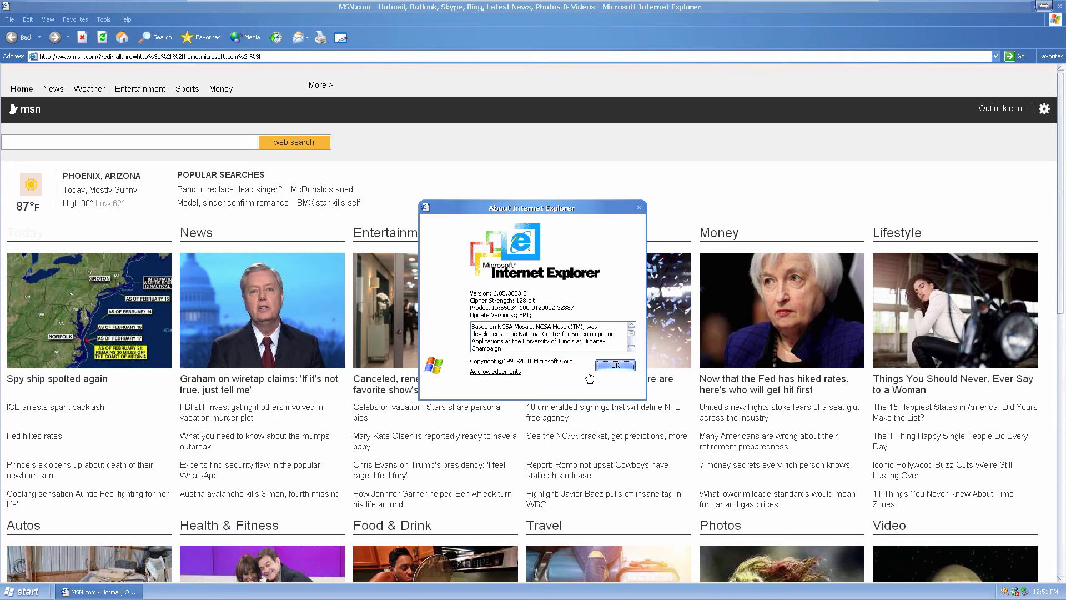
pyautogui.click(610, 364)
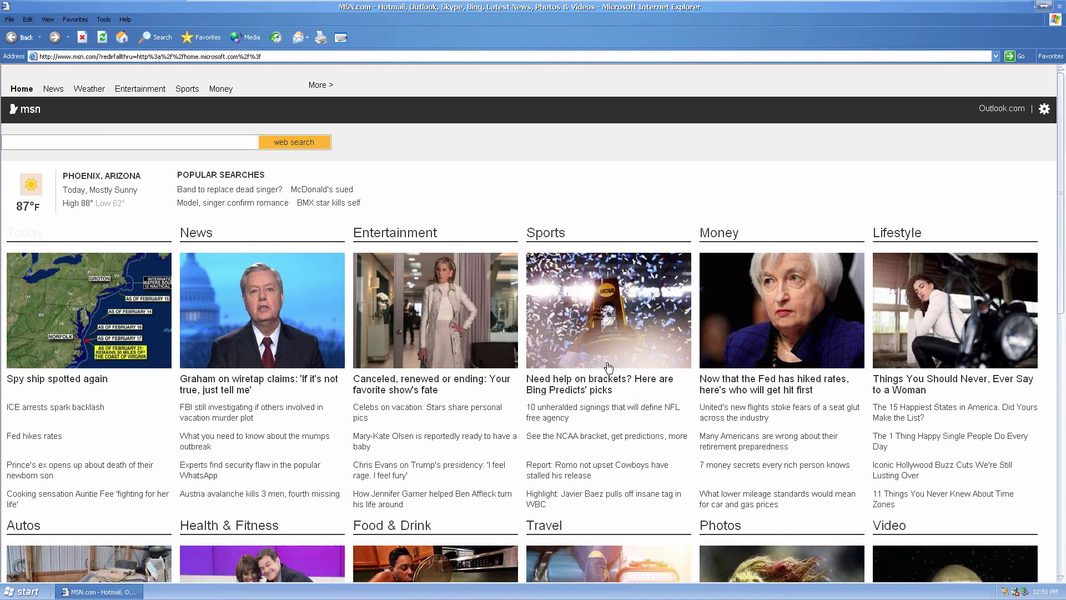
pyautogui.click(1059, 7)
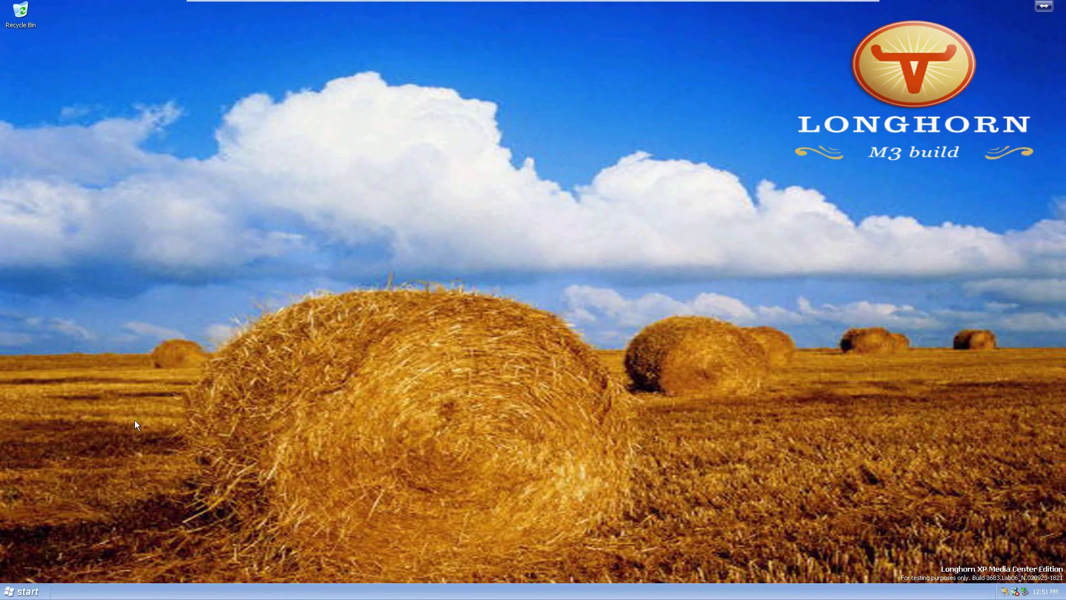
# Open Control Panel and switch it to Category View.
pyautogui.click(25, 592)
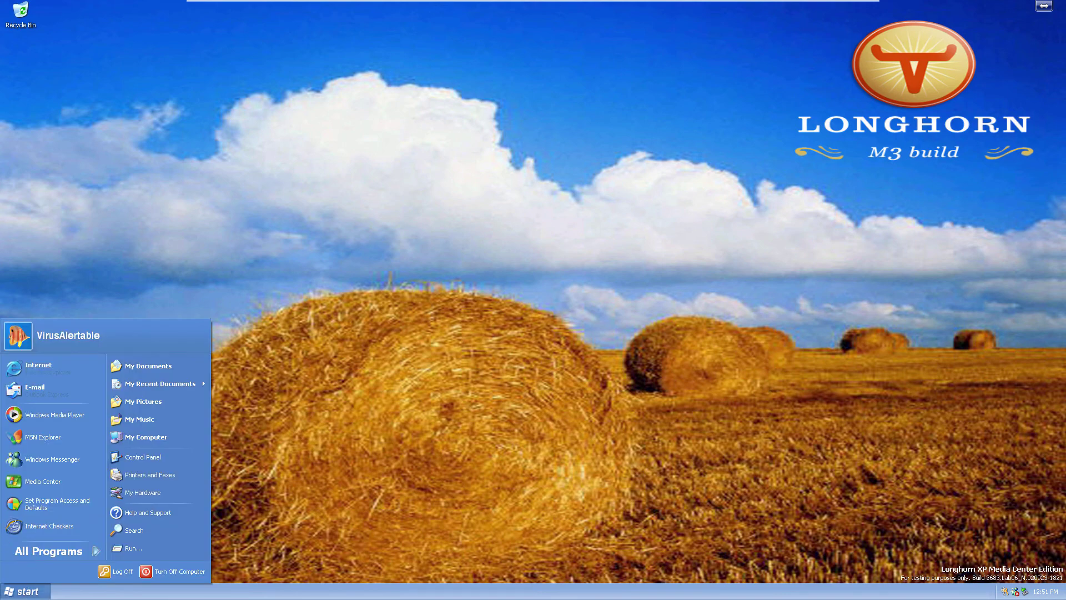
pyautogui.moveTo(117, 385)
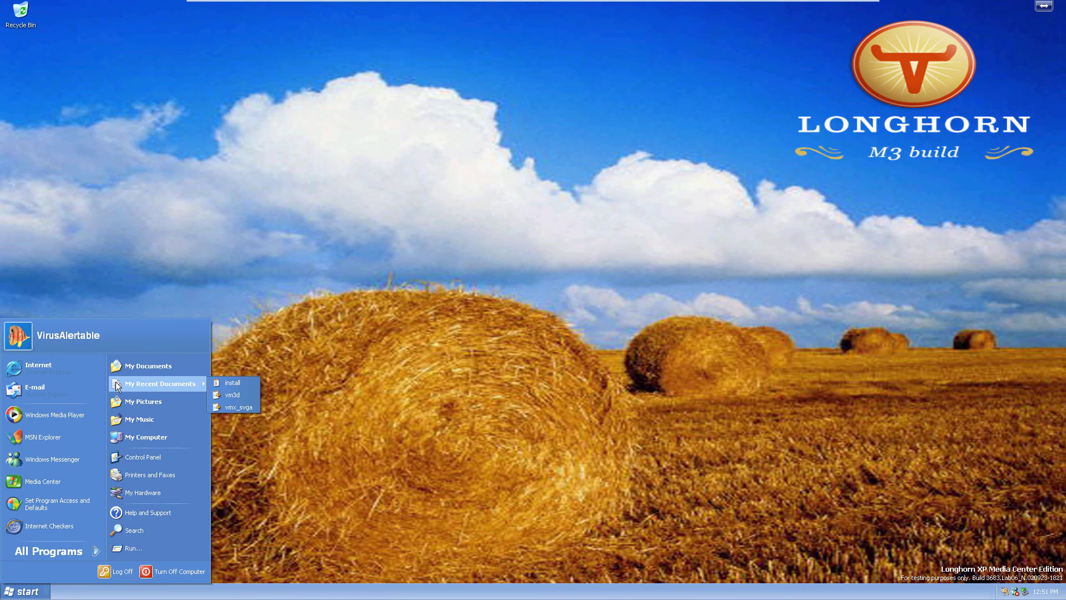
pyautogui.click(136, 459)
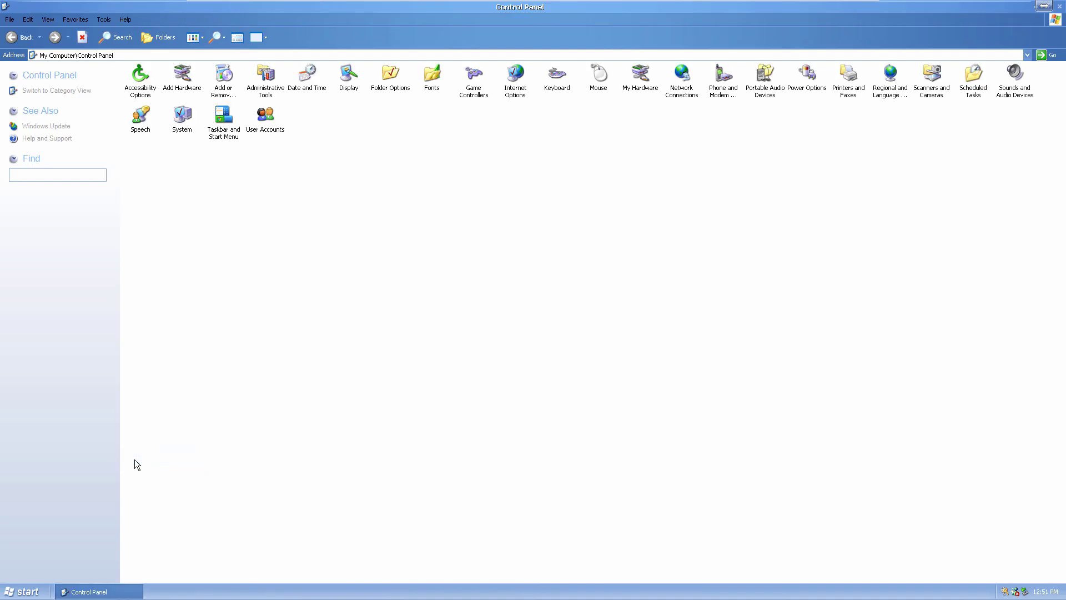
pyautogui.click(66, 90)
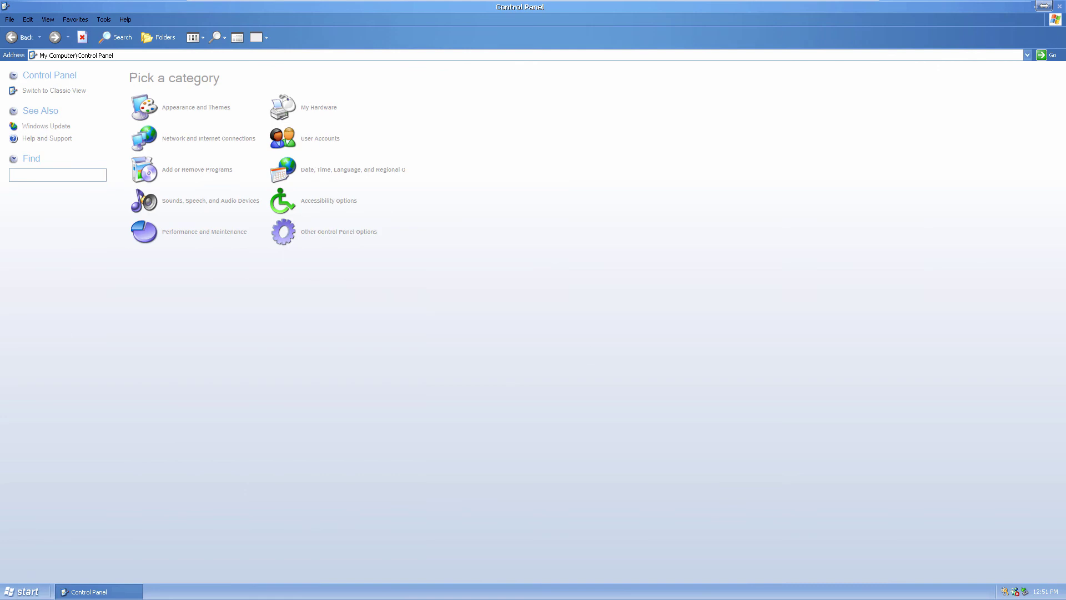
# View Other Control Panel Options, Performance and Maintenance, My Hardware, and Network and Internet Connections, returning to the categories each time, and close Control Panel.
pyautogui.click(331, 222)
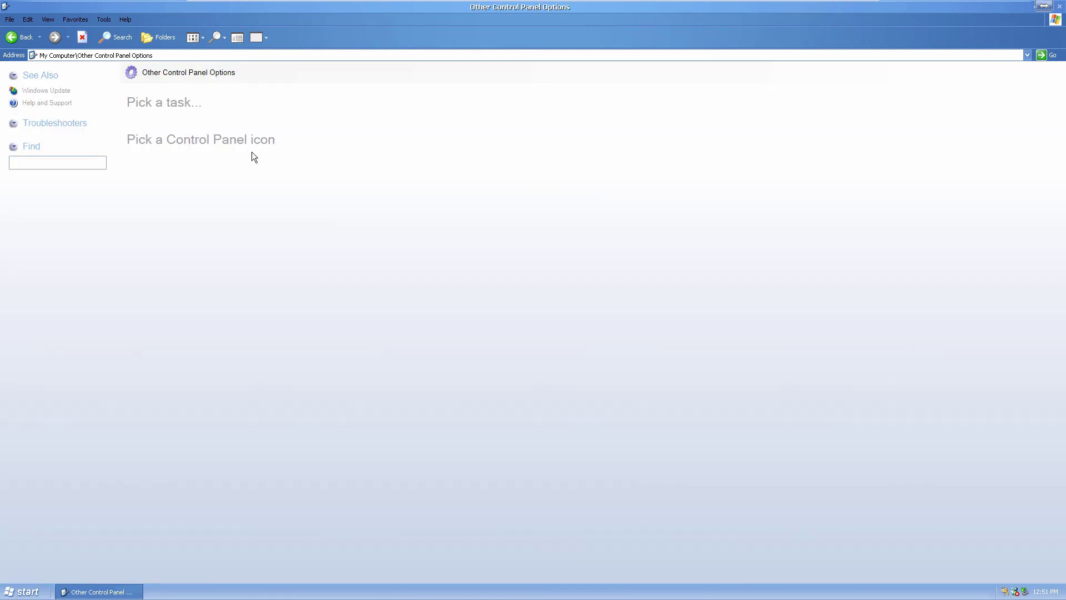
pyautogui.click(15, 38)
pyautogui.click(224, 228)
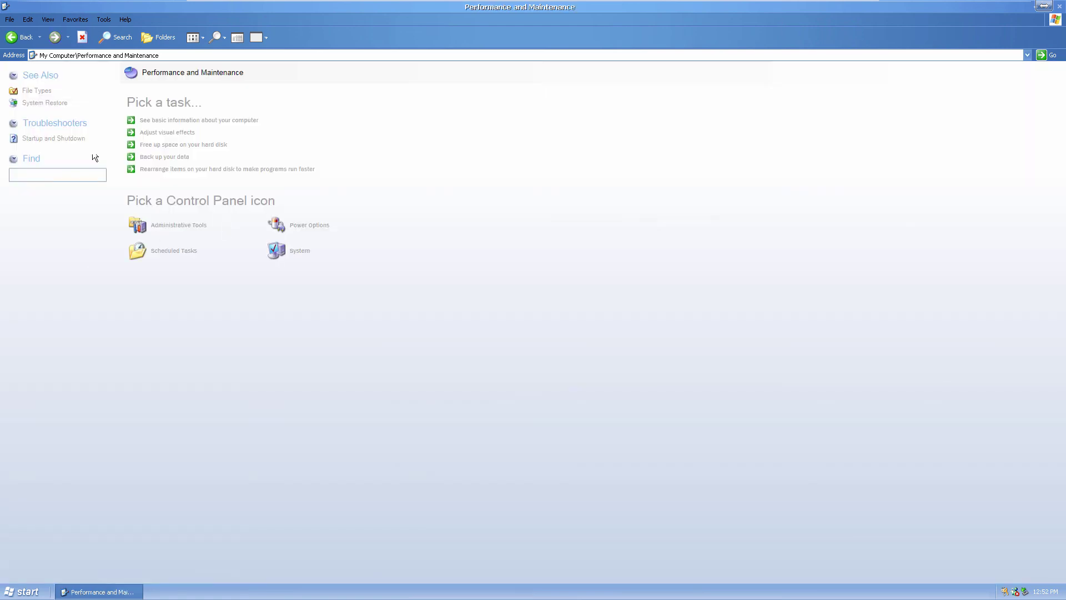
pyautogui.click(18, 41)
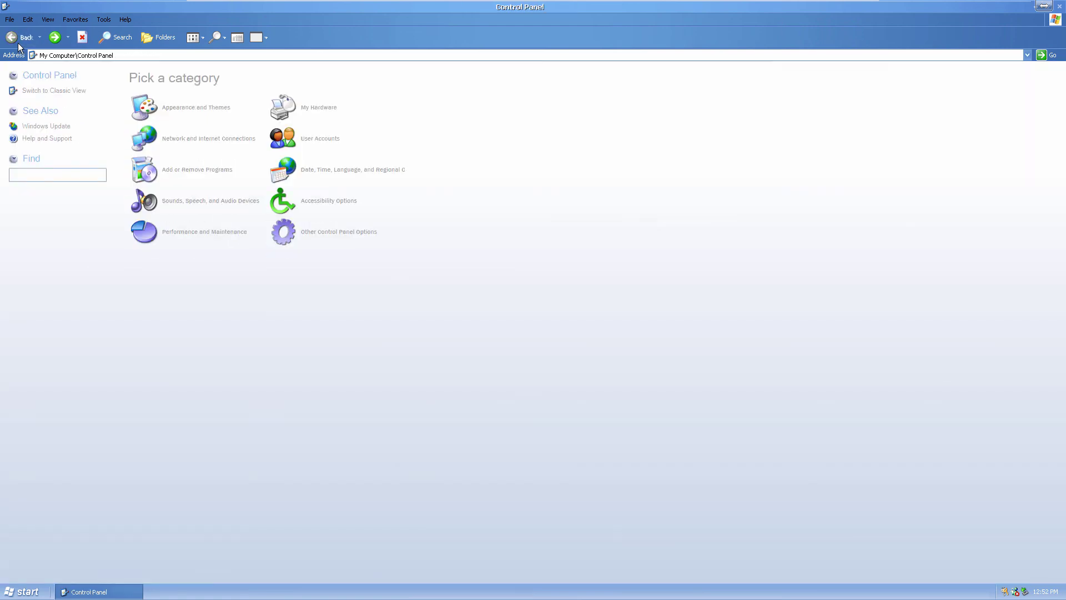
pyautogui.click(295, 107)
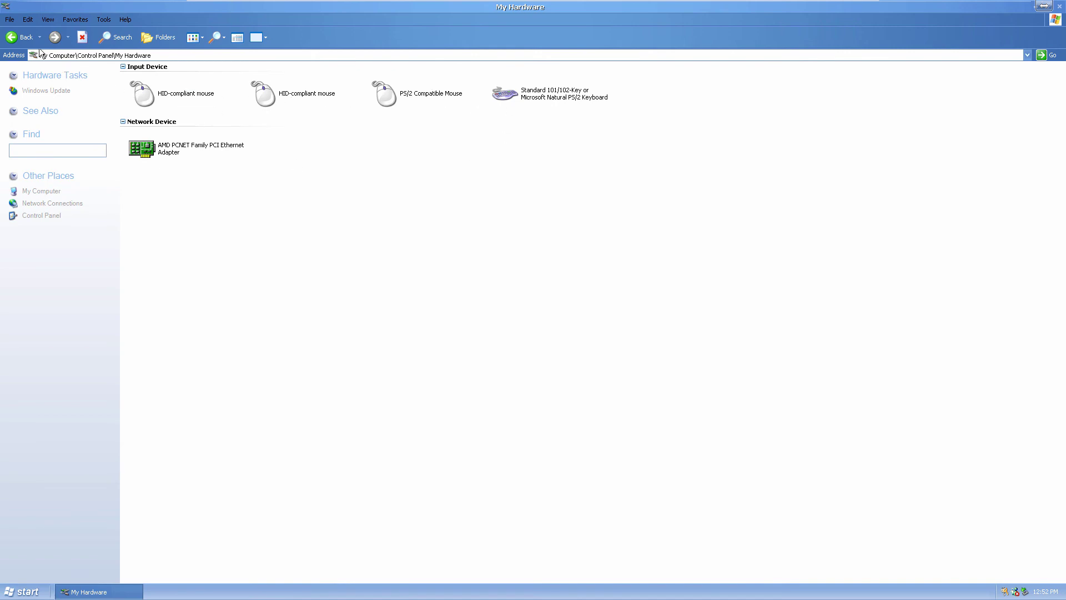
pyautogui.click(12, 42)
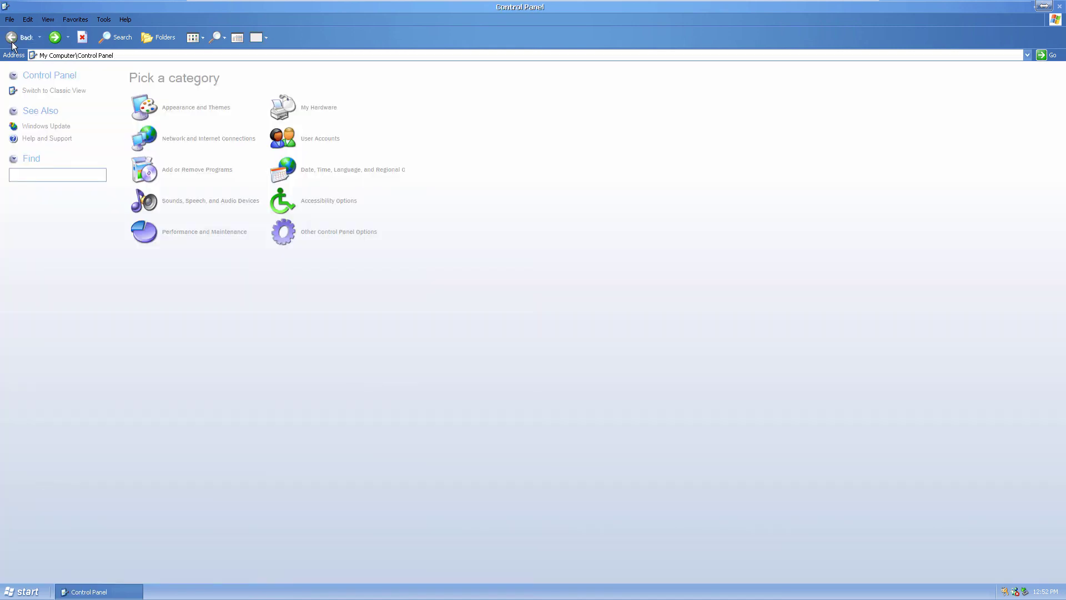
pyautogui.click(228, 137)
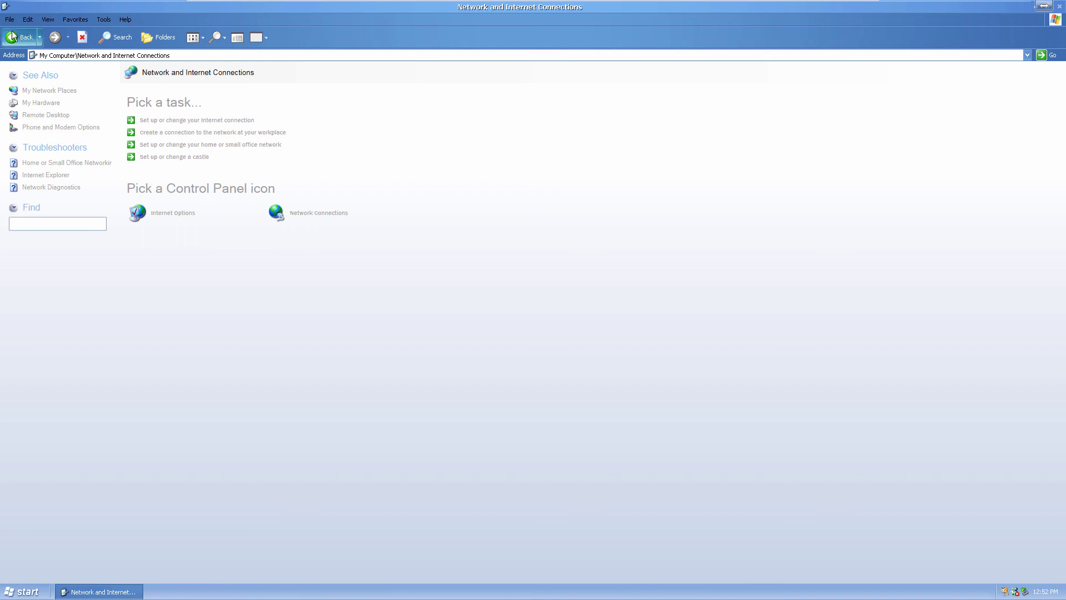
pyautogui.click(35, 43)
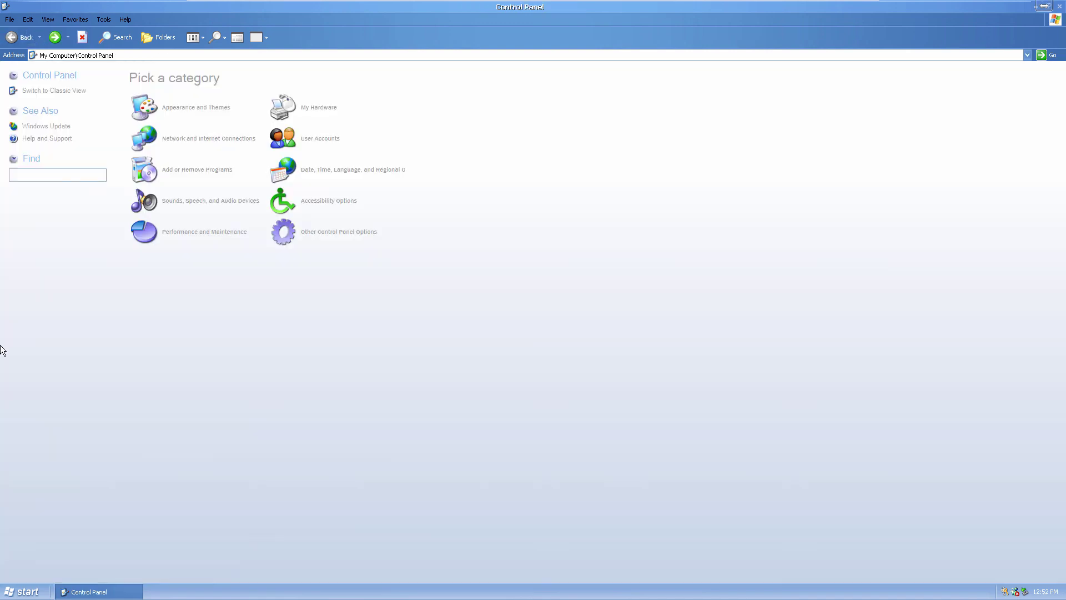
pyautogui.hotkey('alt', 'F4')
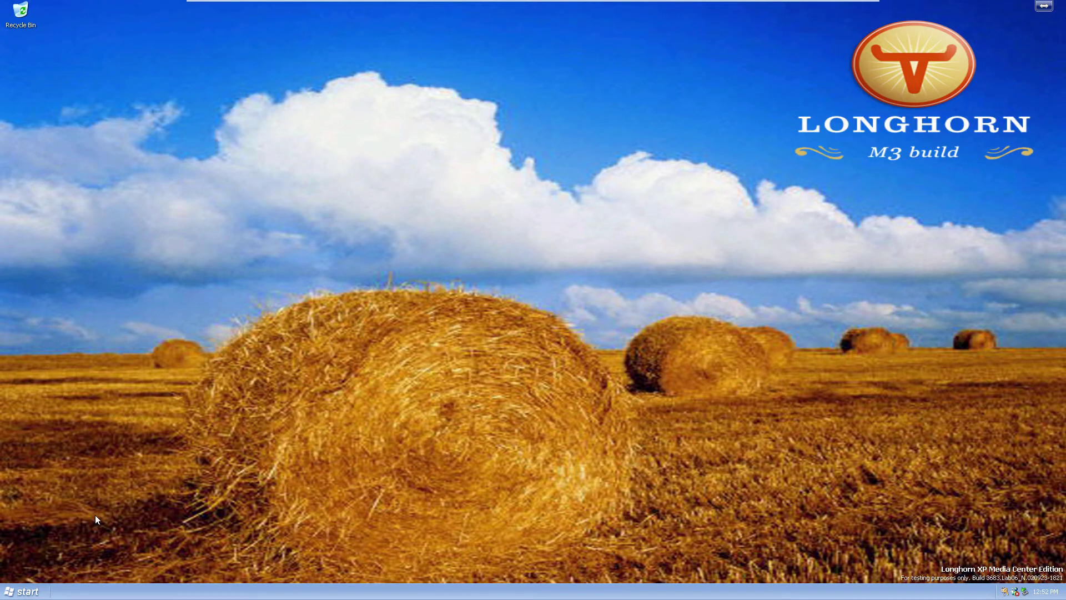
# Log off the current Windows session and confirm the log-off.
pyautogui.press('super')
pyautogui.click(105, 573)
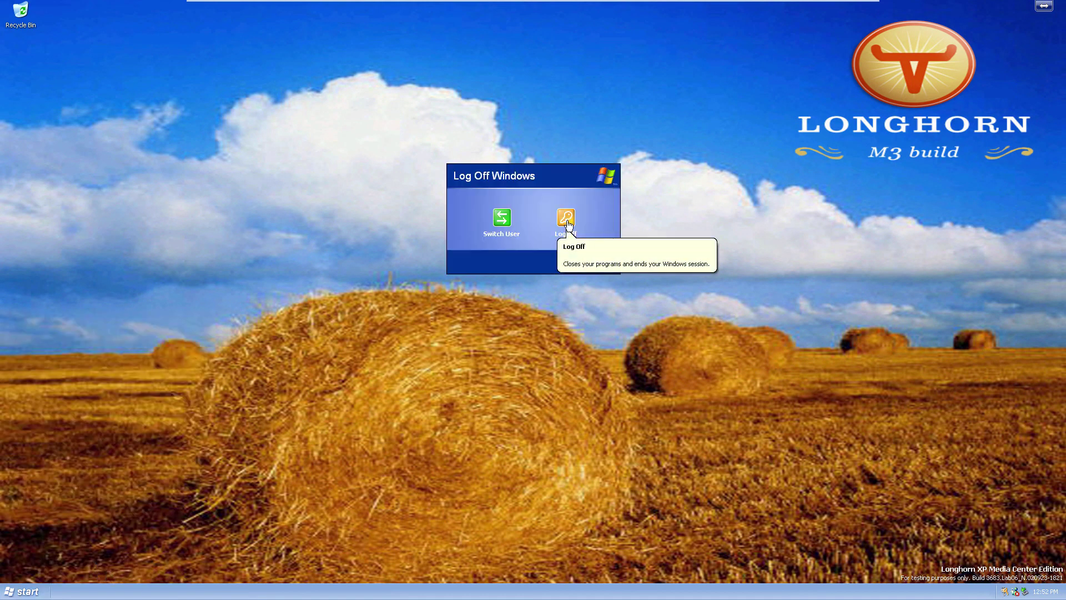
pyautogui.click(568, 220)
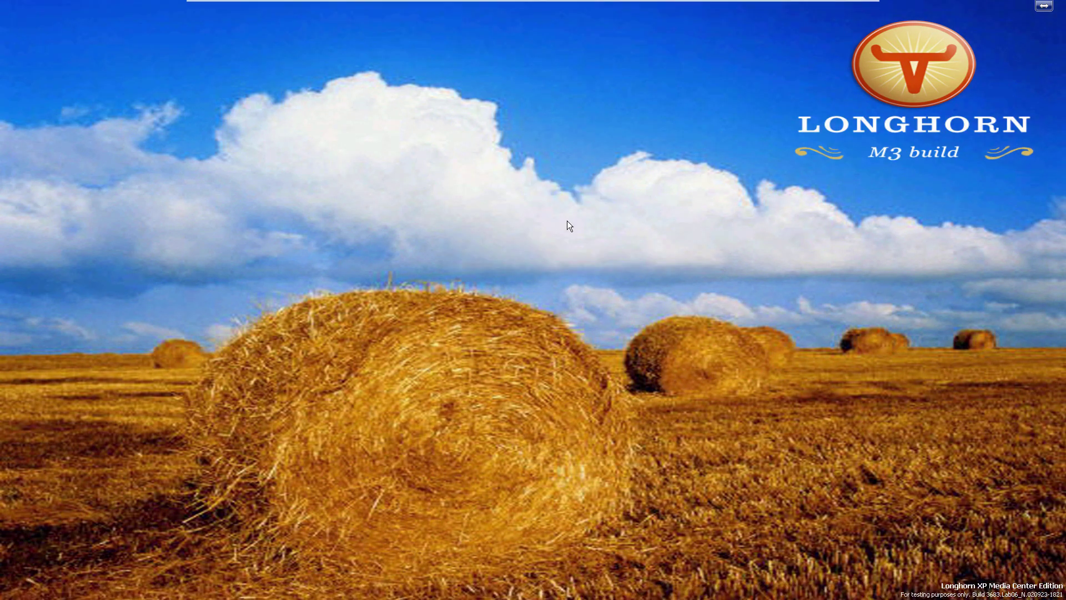